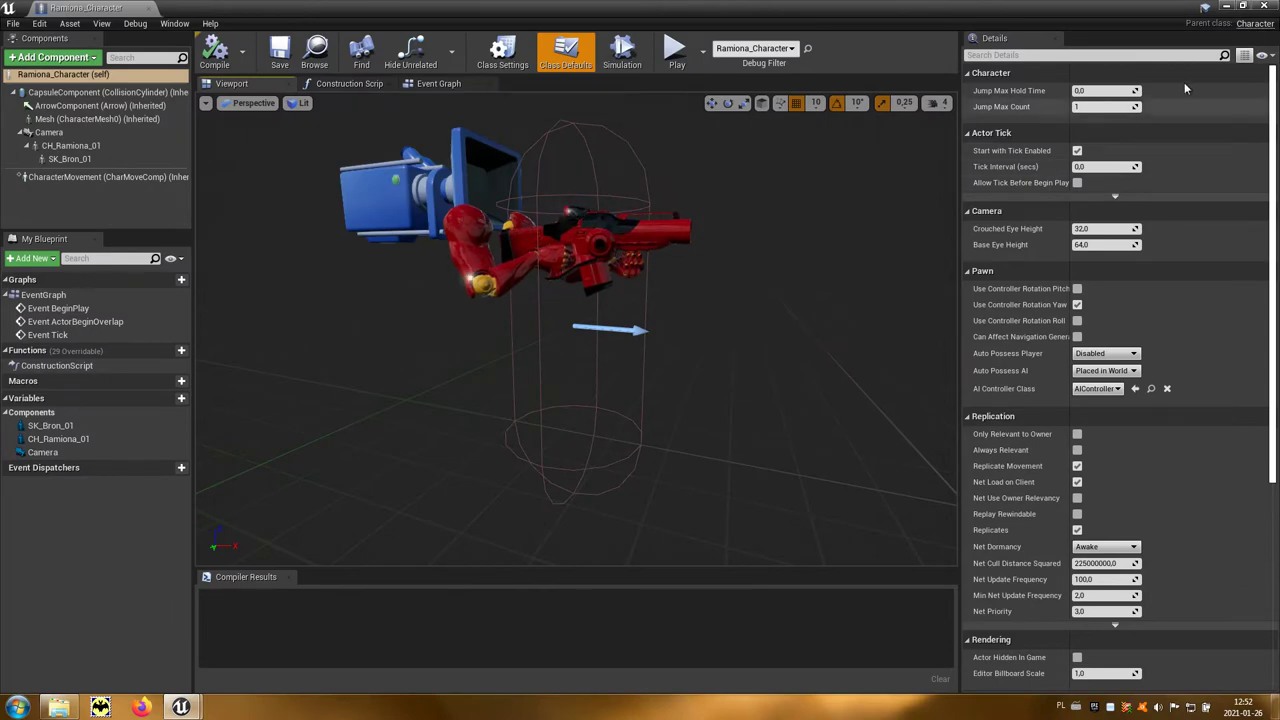
Close the Ramiona_Character blueprint and delete its actor from Mapa01, leaving 8 actors.
left_click(1268, 7)
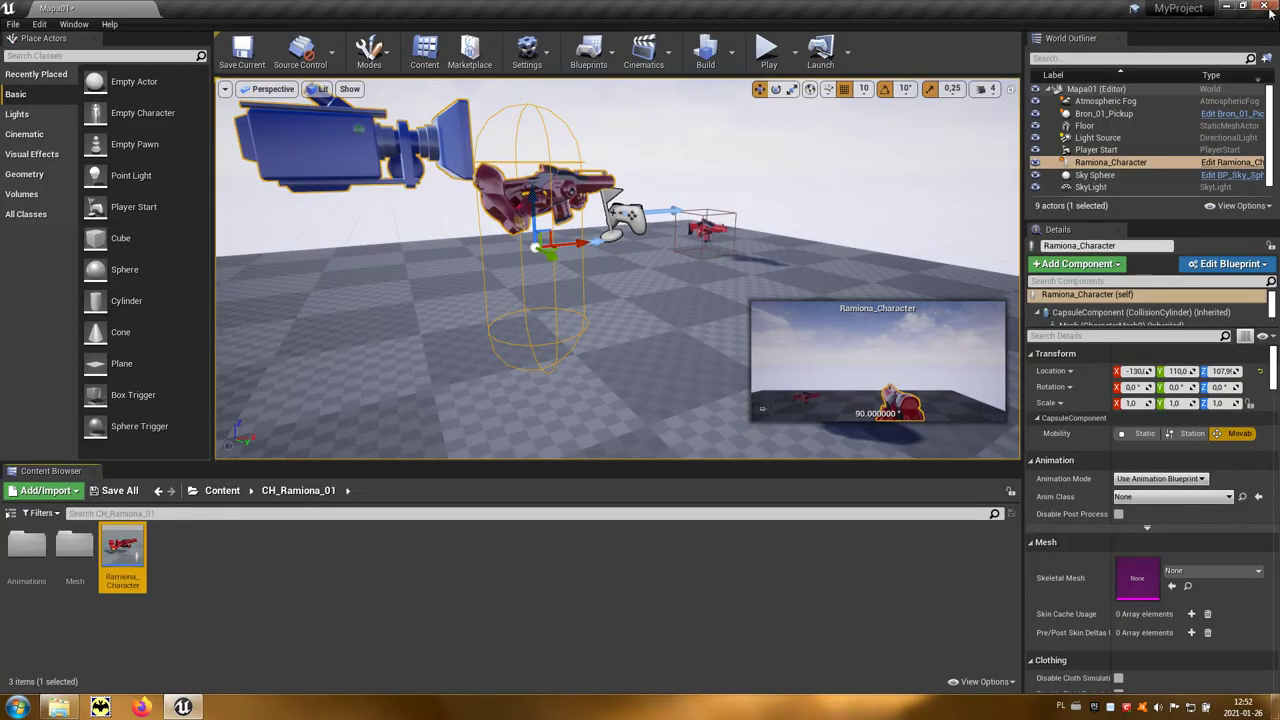
left_click(316, 160)
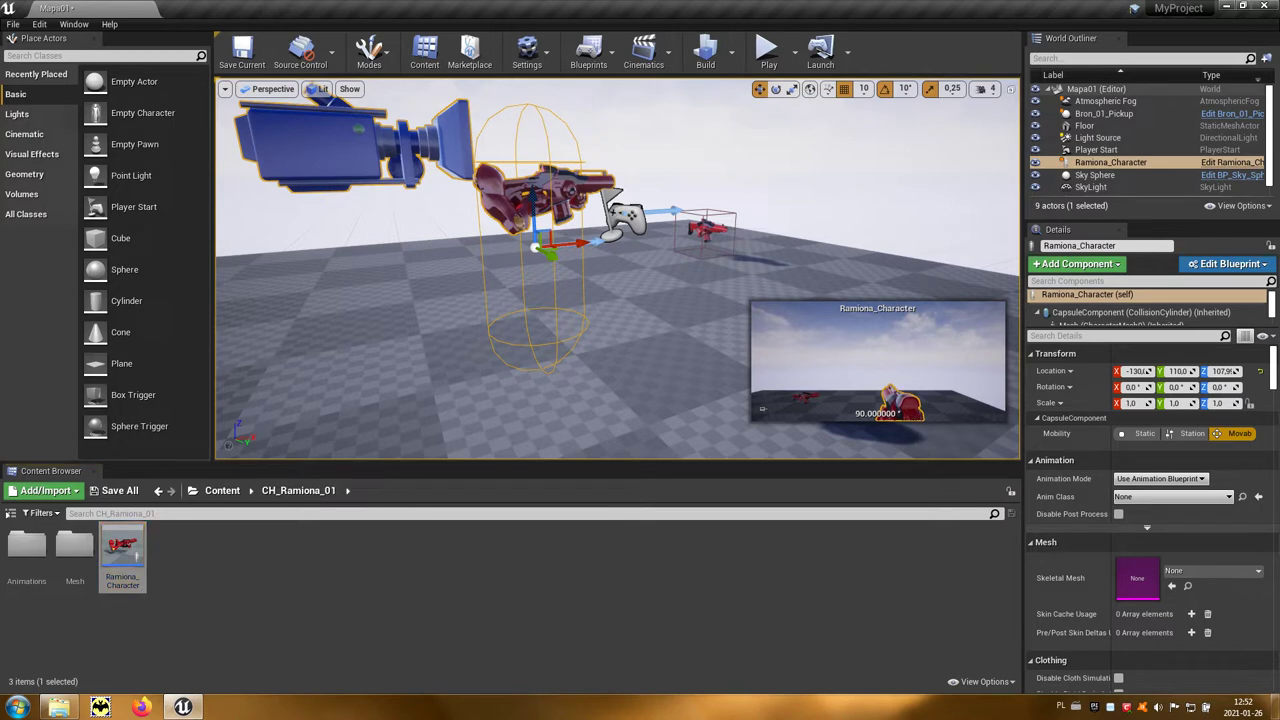
key("Delete")
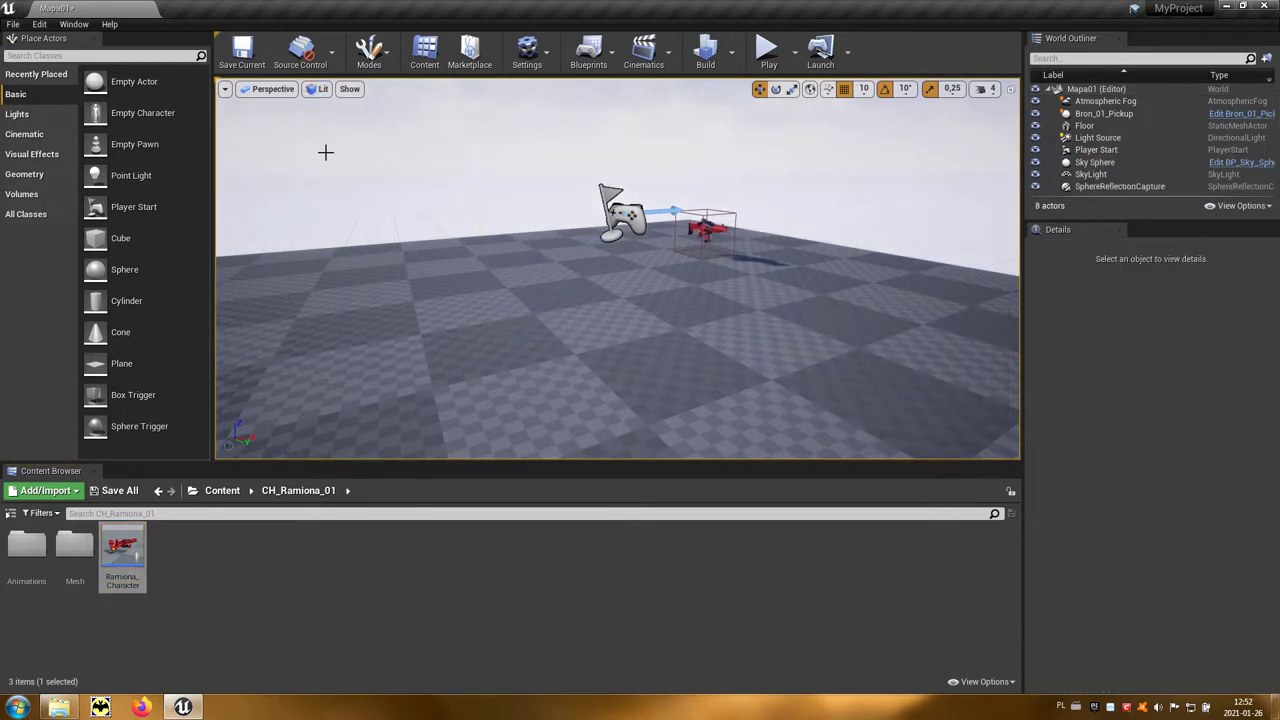
Create a Game Mode Base blueprint class named Ramiona_GameMode in CH_Ramiona_01.
right_click(244, 577)
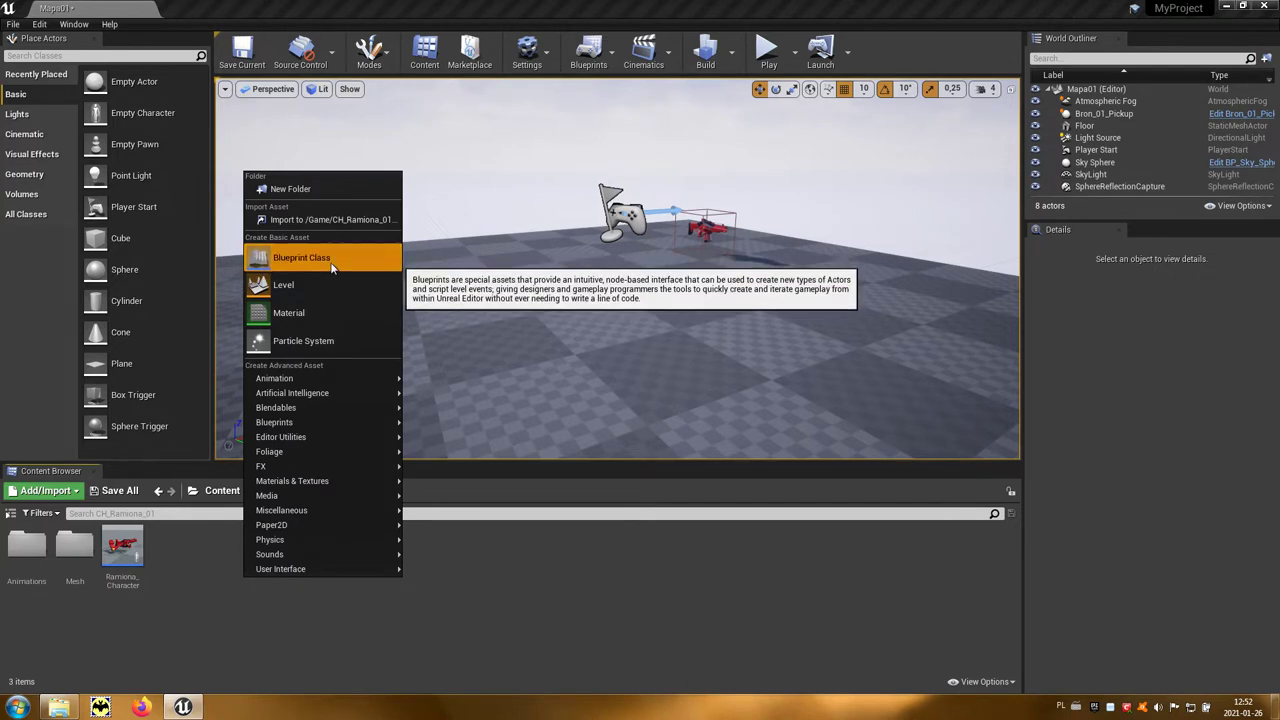
left_click(277, 259)
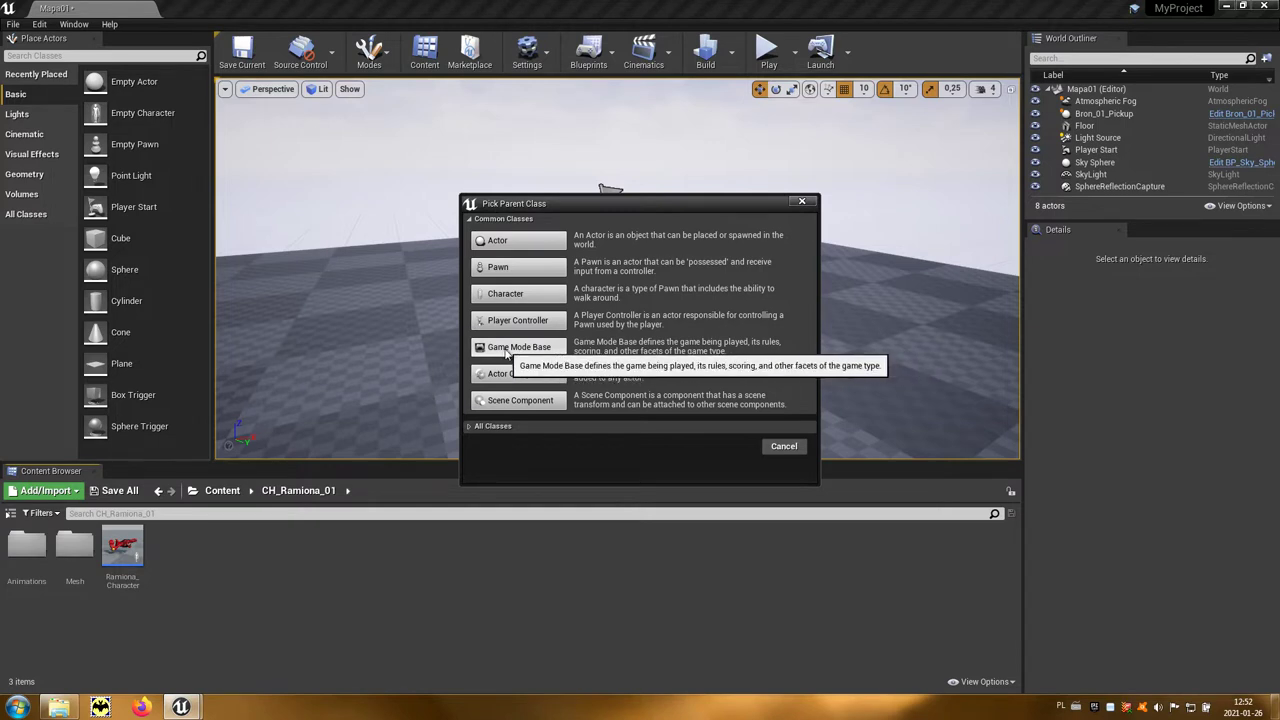
left_click(520, 347)
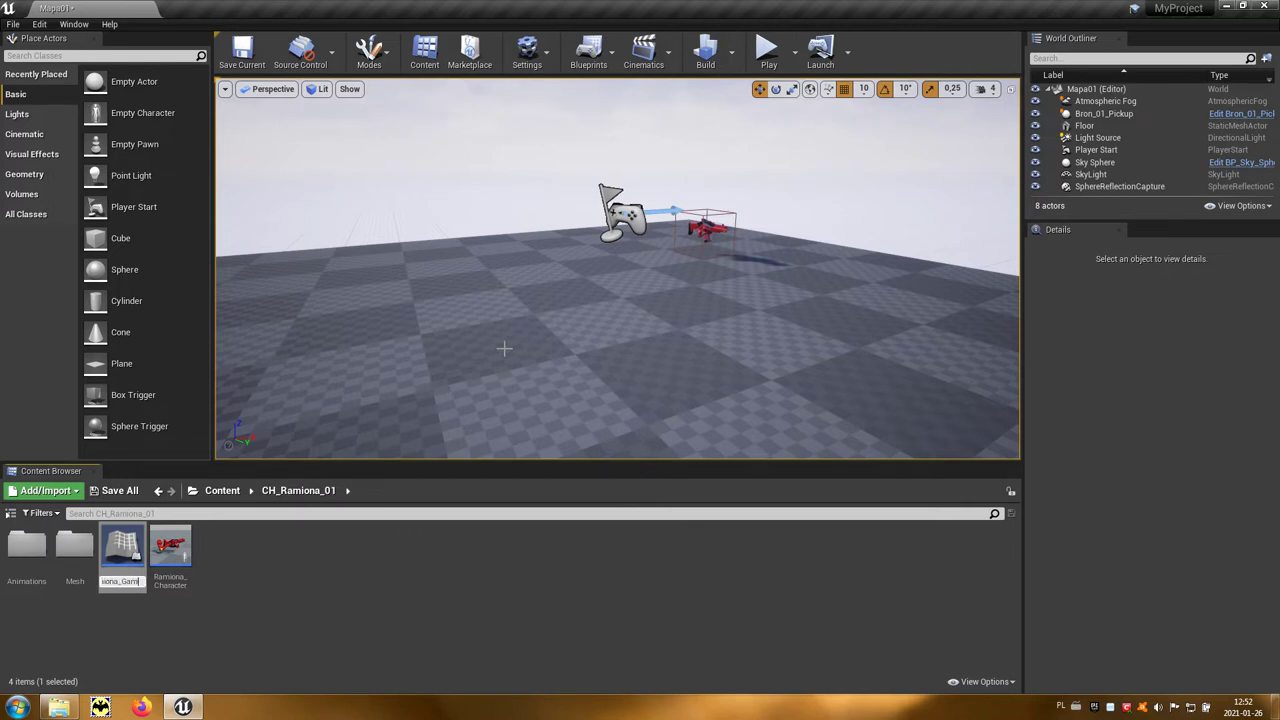
key("Return")
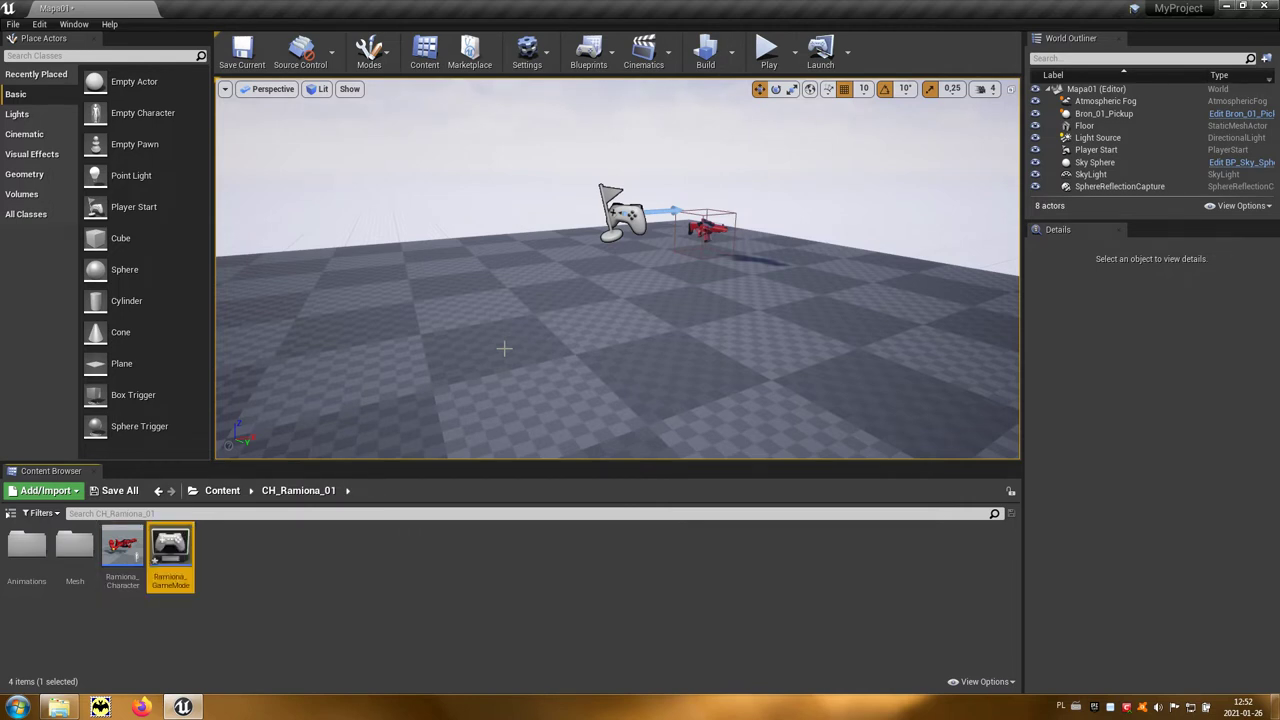
Set Ramiona_GameMode's Default Pawn Class to Ramiona_Character and close its editor.
double_click(177, 553)
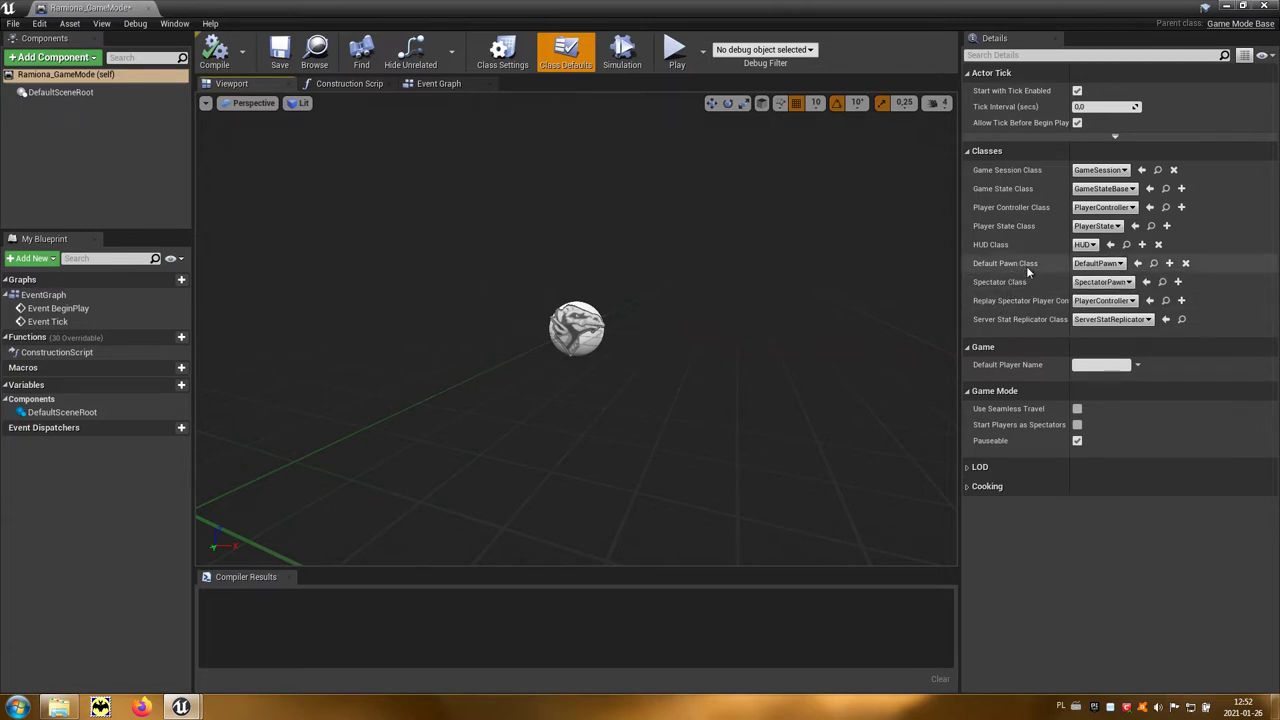
left_click(1121, 263)
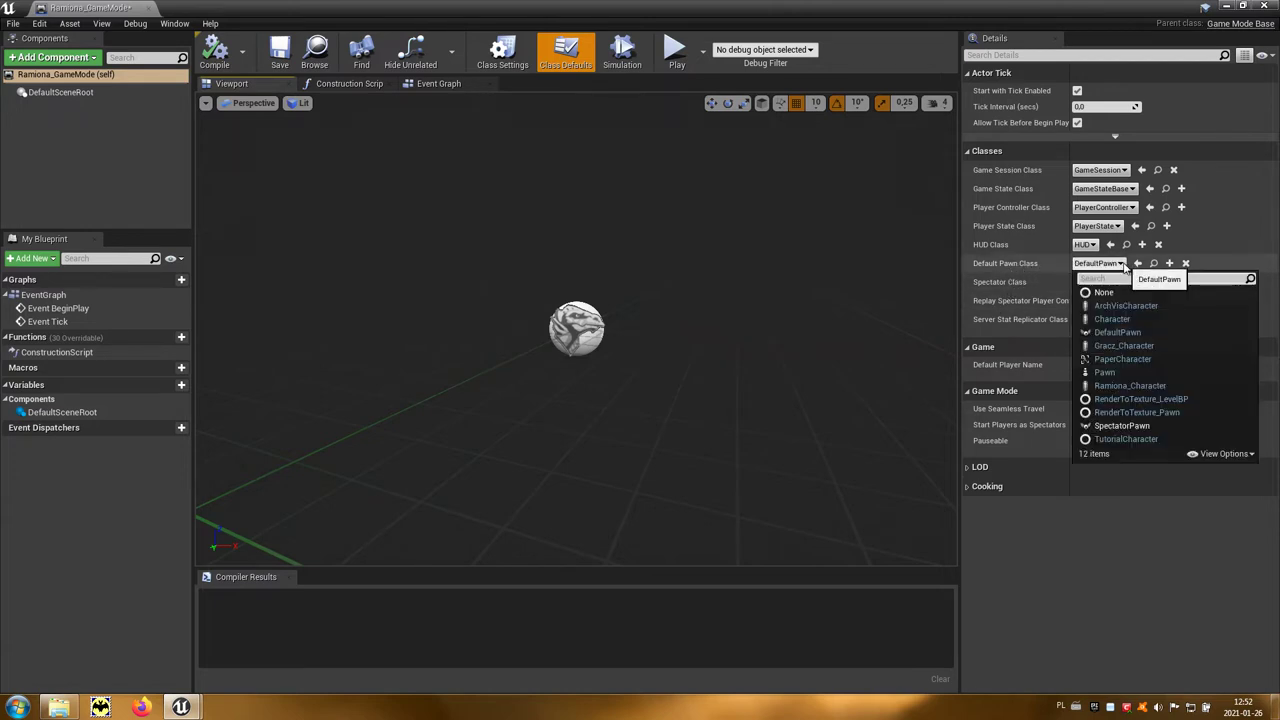
left_click(1172, 388)
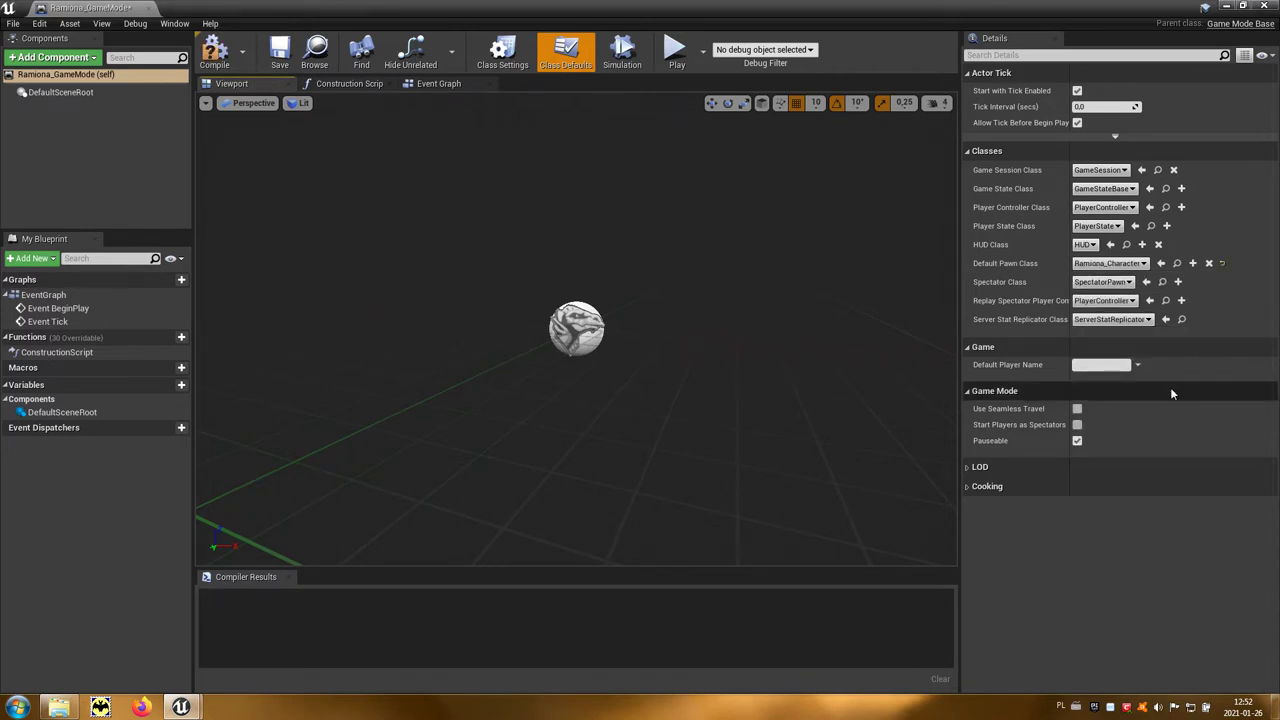
left_click(1265, 6)
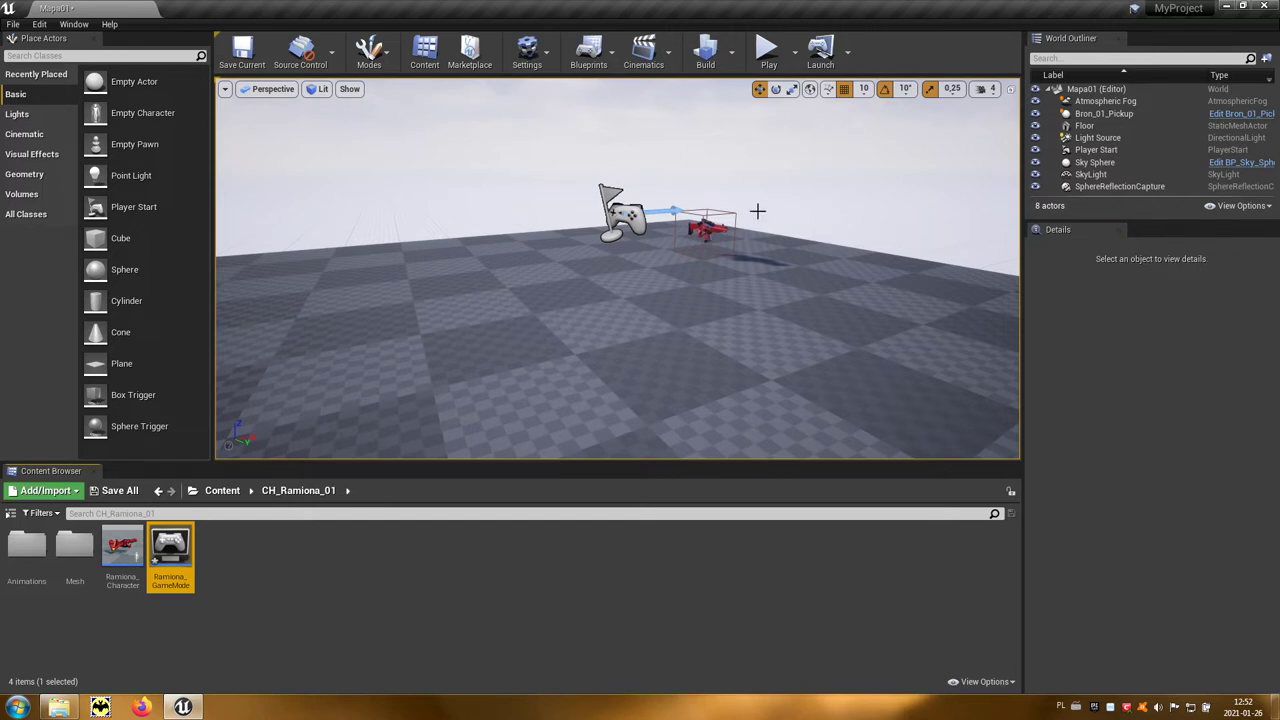
In World Settings, set Mapa01's GameMode Override to Ramiona_GameMode.
left_click(87, 27)
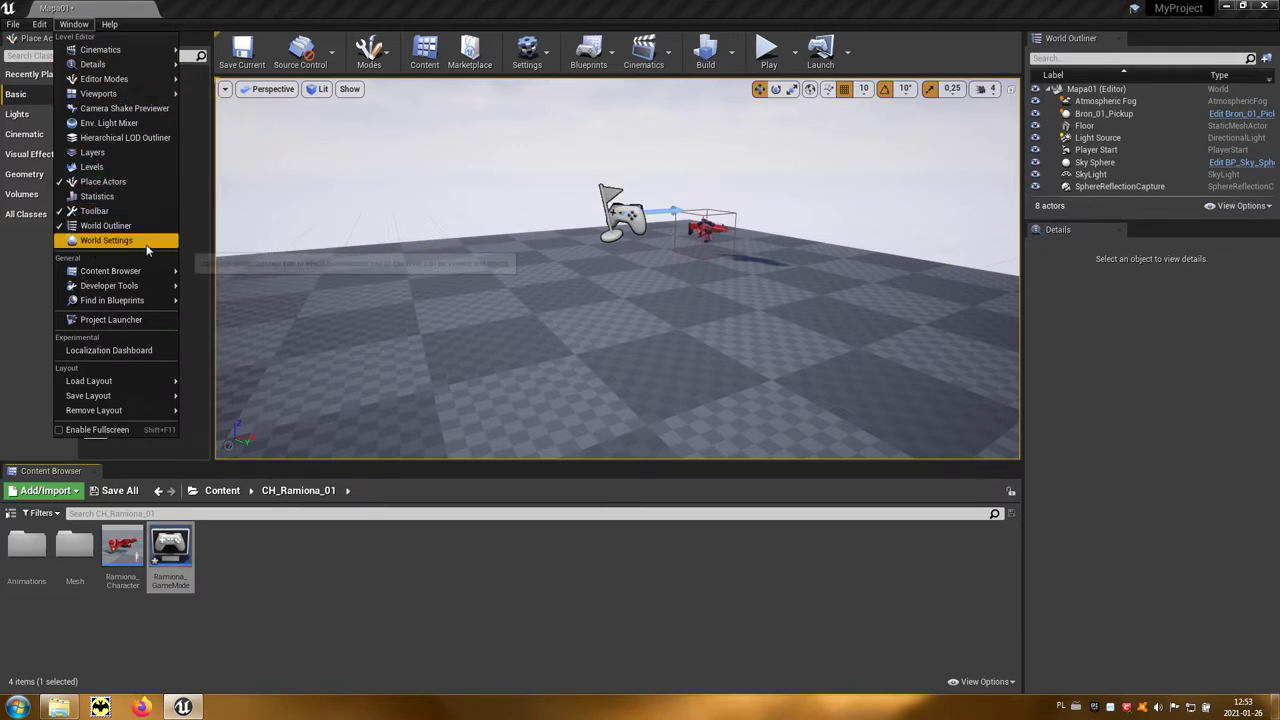
left_click(120, 240)
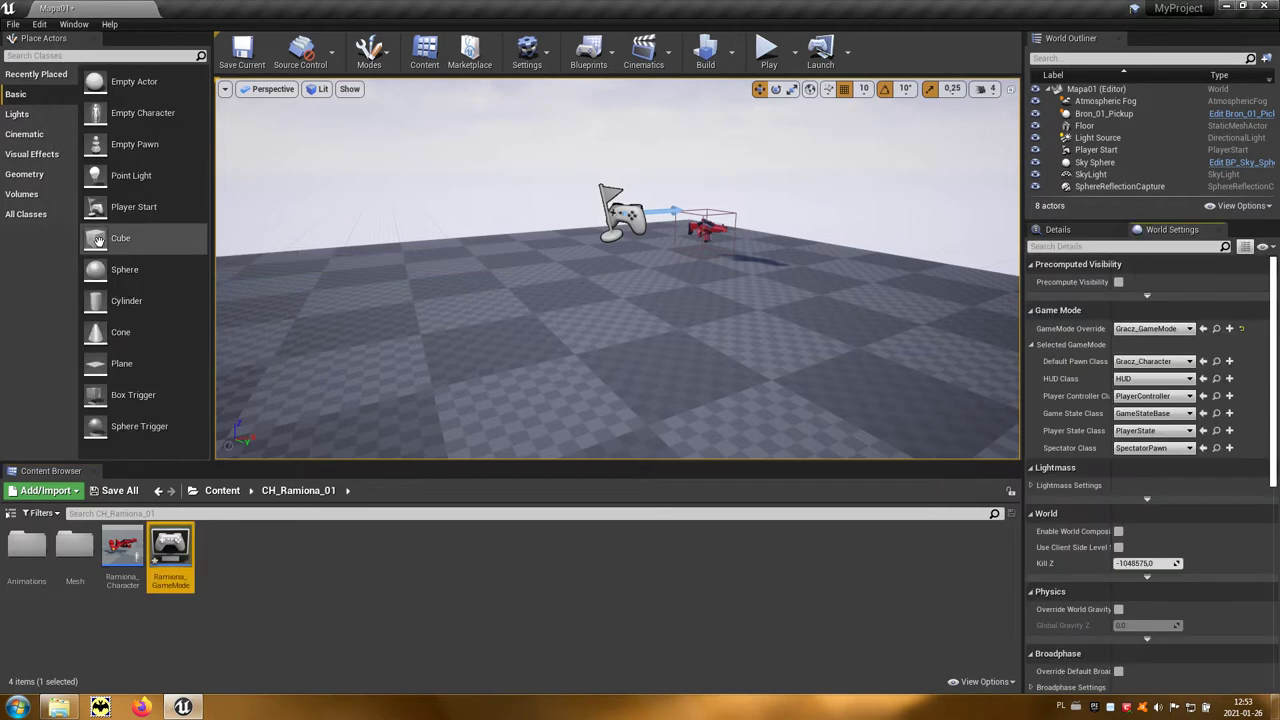
left_click_drag(98, 240, 386, 274)
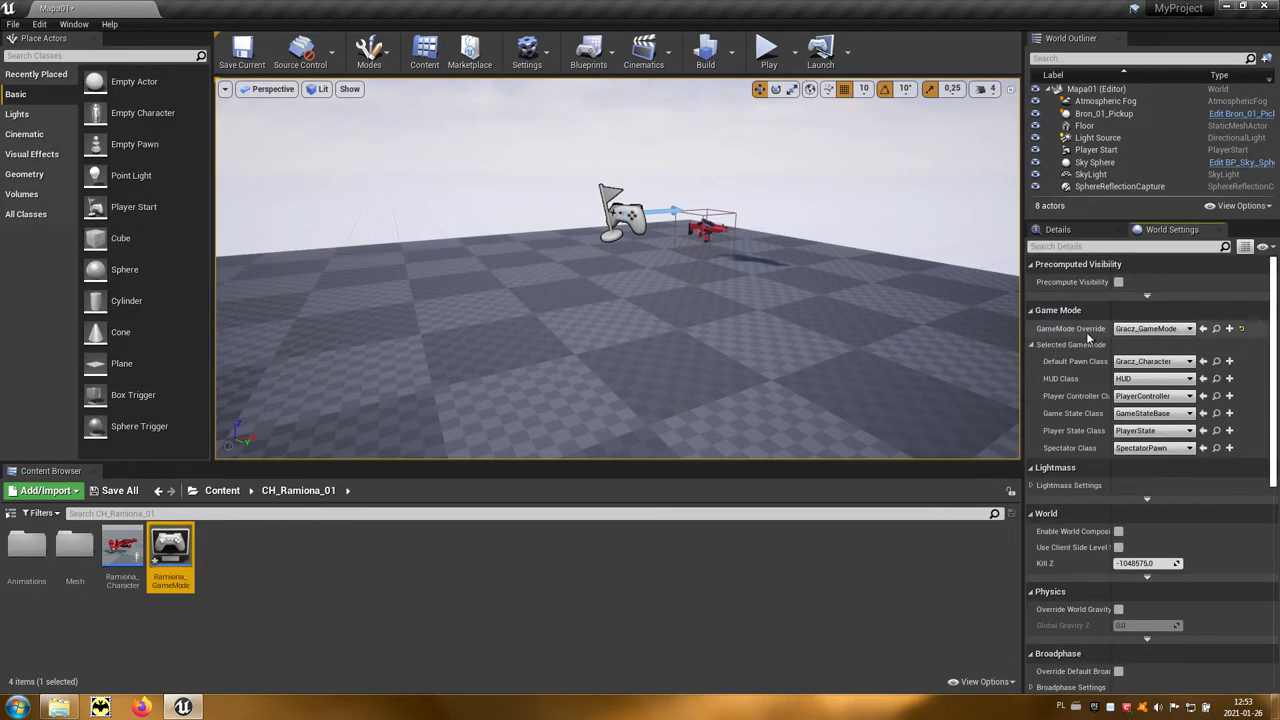
mouse_move(1083, 335)
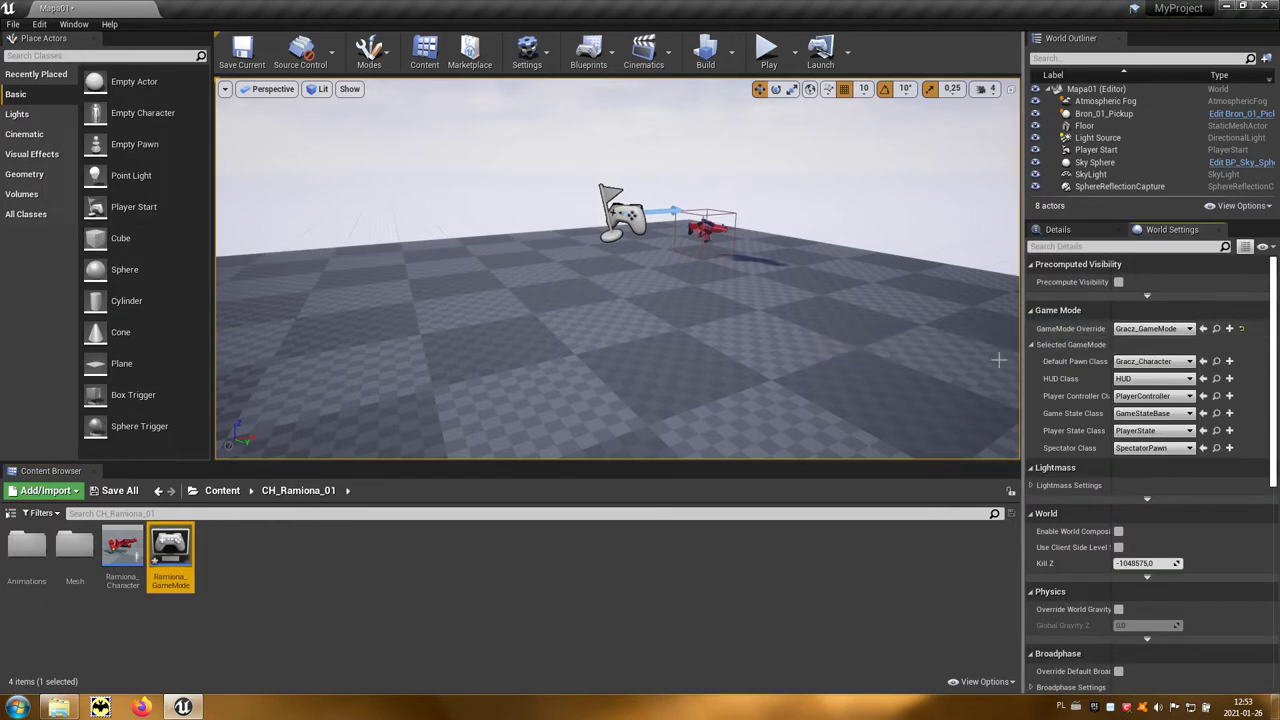
mouse_move(179, 540)
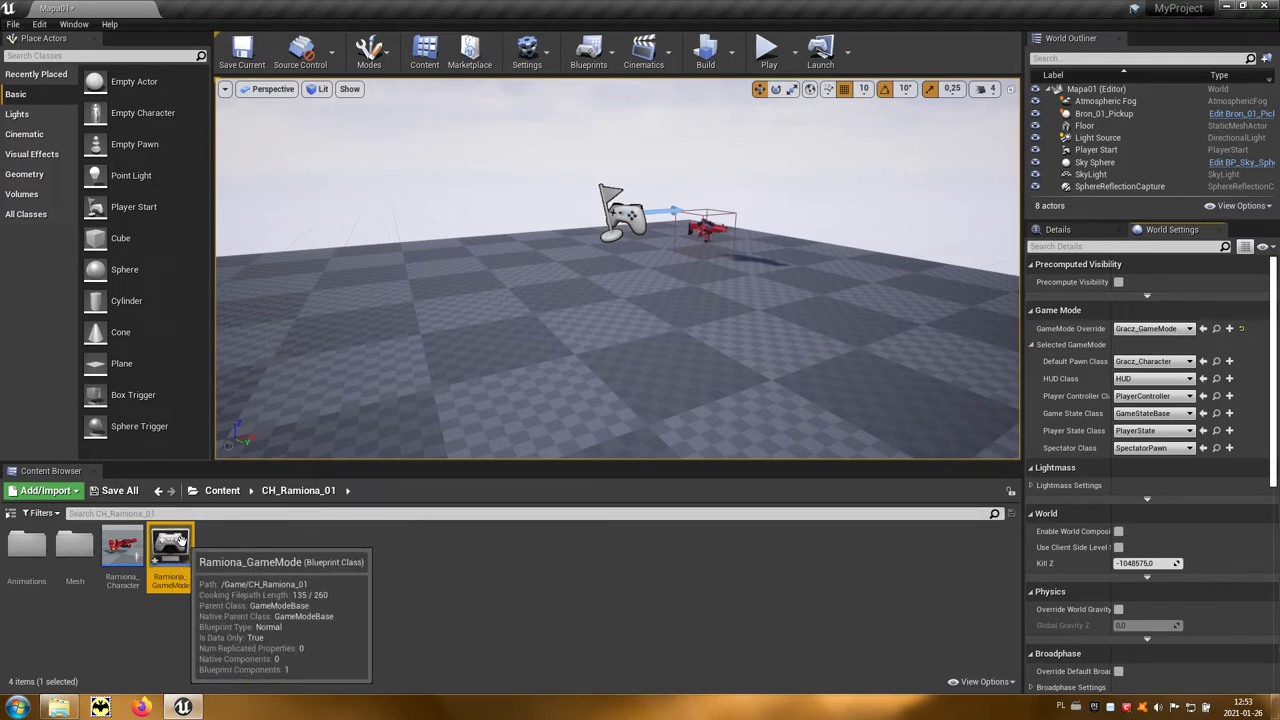
left_click(1203, 333)
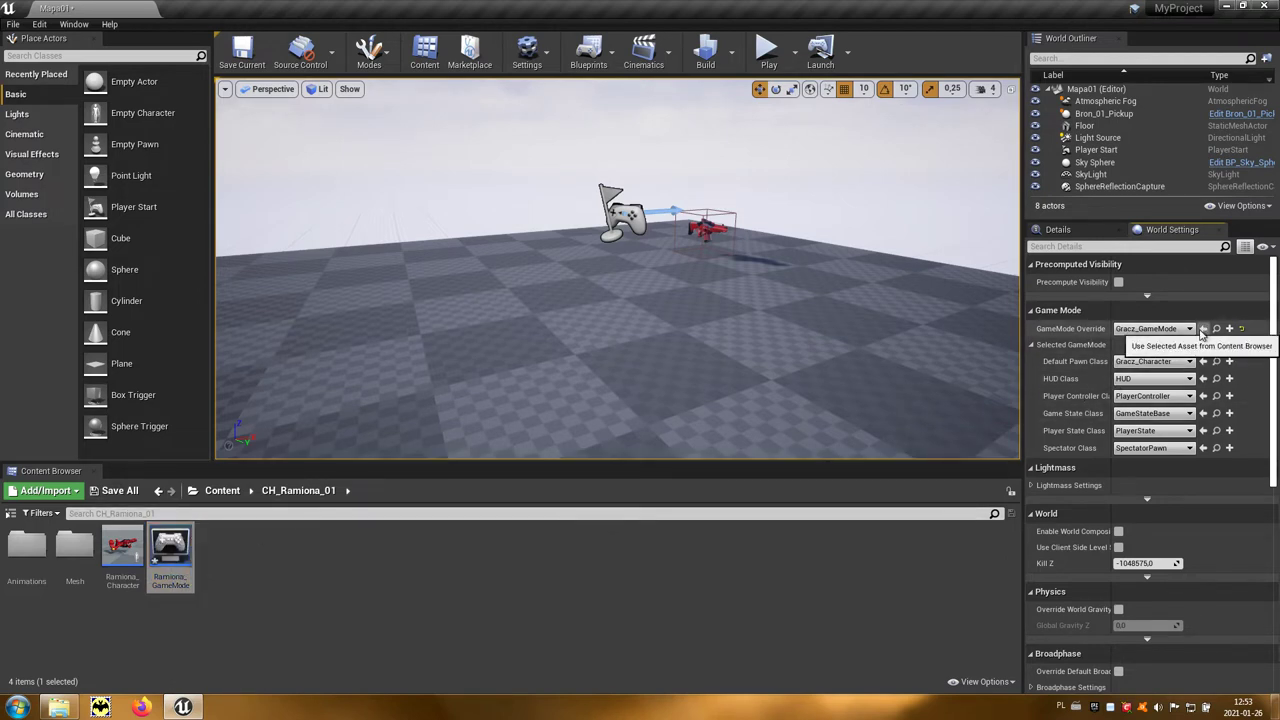
Play-test Mapa01 with the Ramiona pawn, then open the Ramiona_Character blueprint.
left_click(766, 60)
left_click(677, 291)
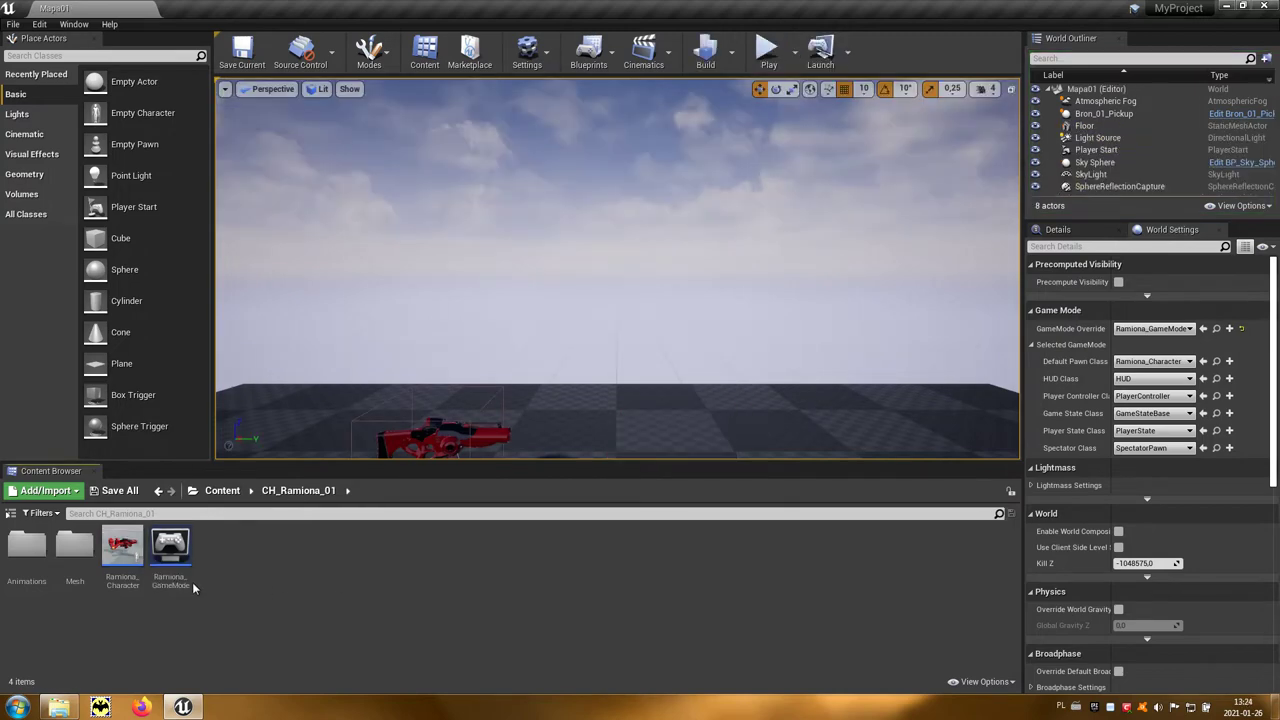
double_click(128, 568)
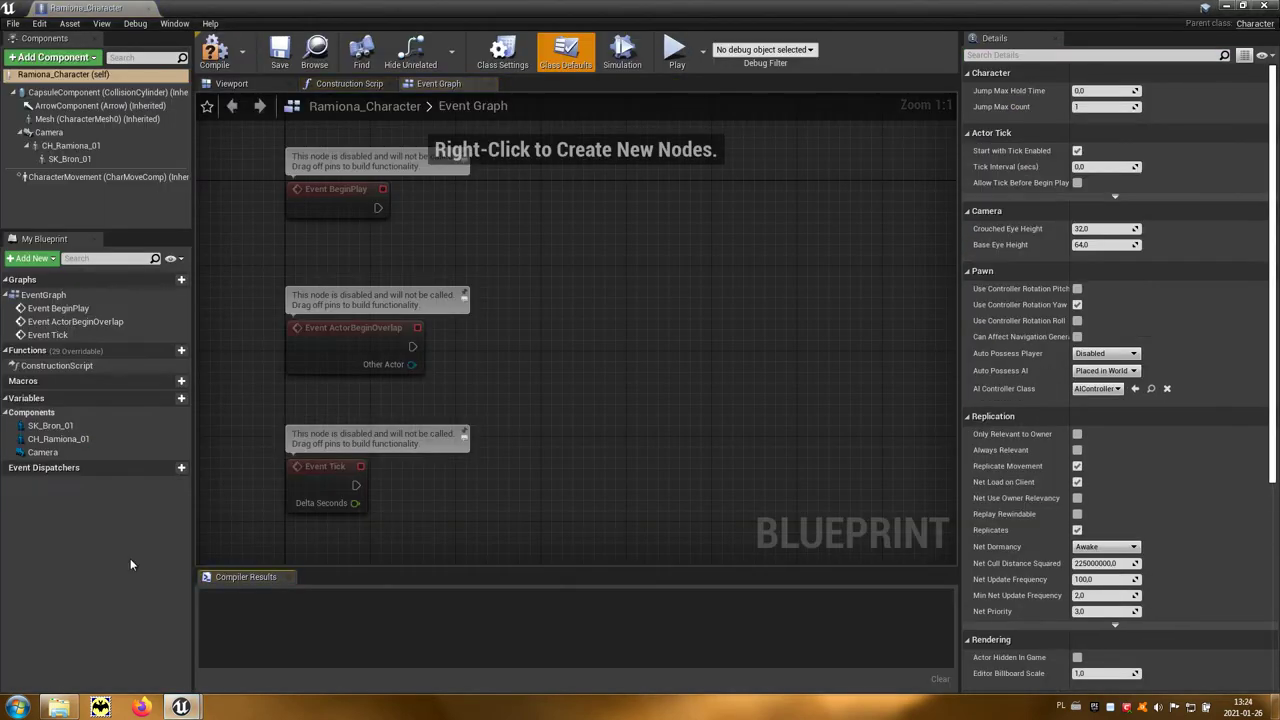
Open the Gracz_Character blueprint from the CH_Postac_01 folder, full screen.
left_click(1243, 7)
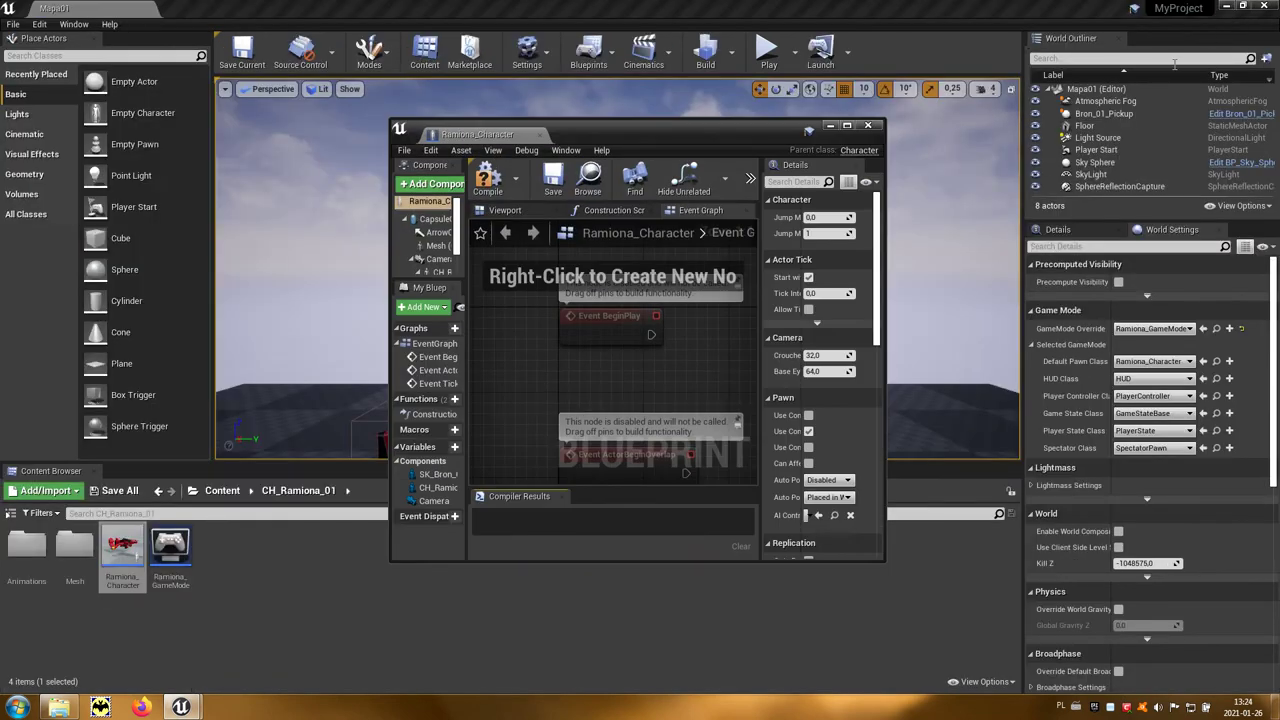
left_click(223, 491)
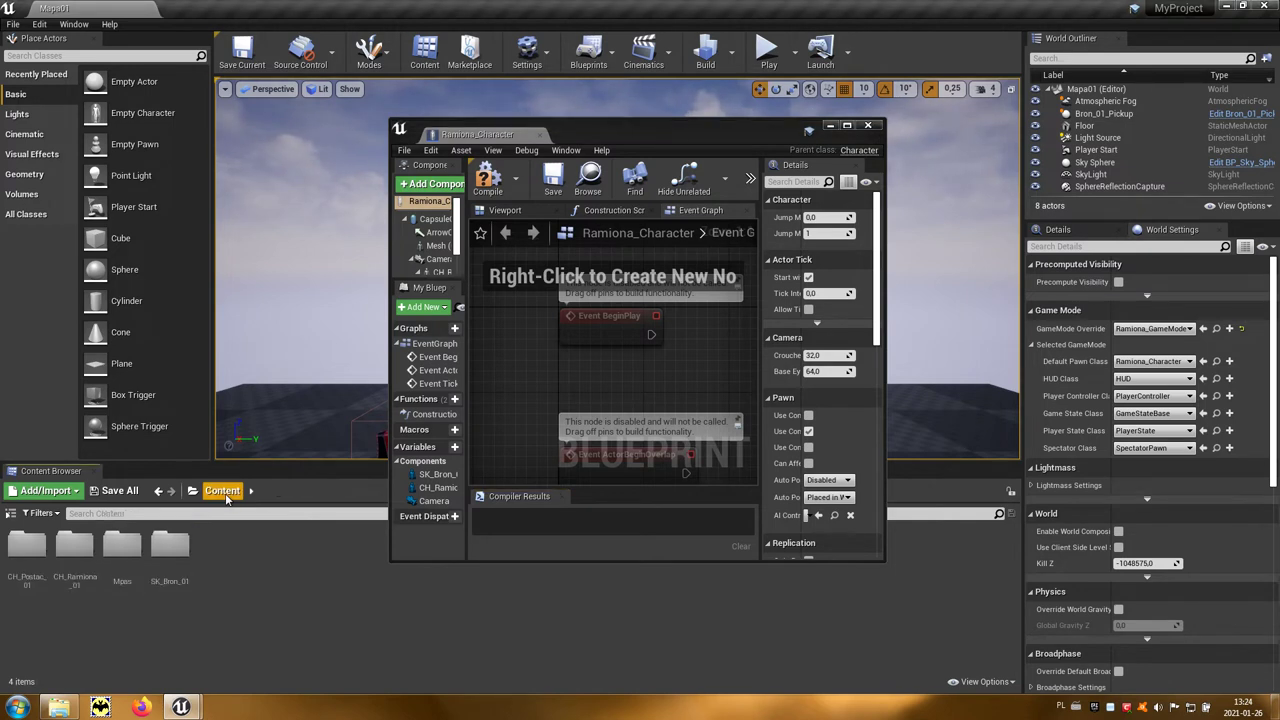
left_click(38, 548)
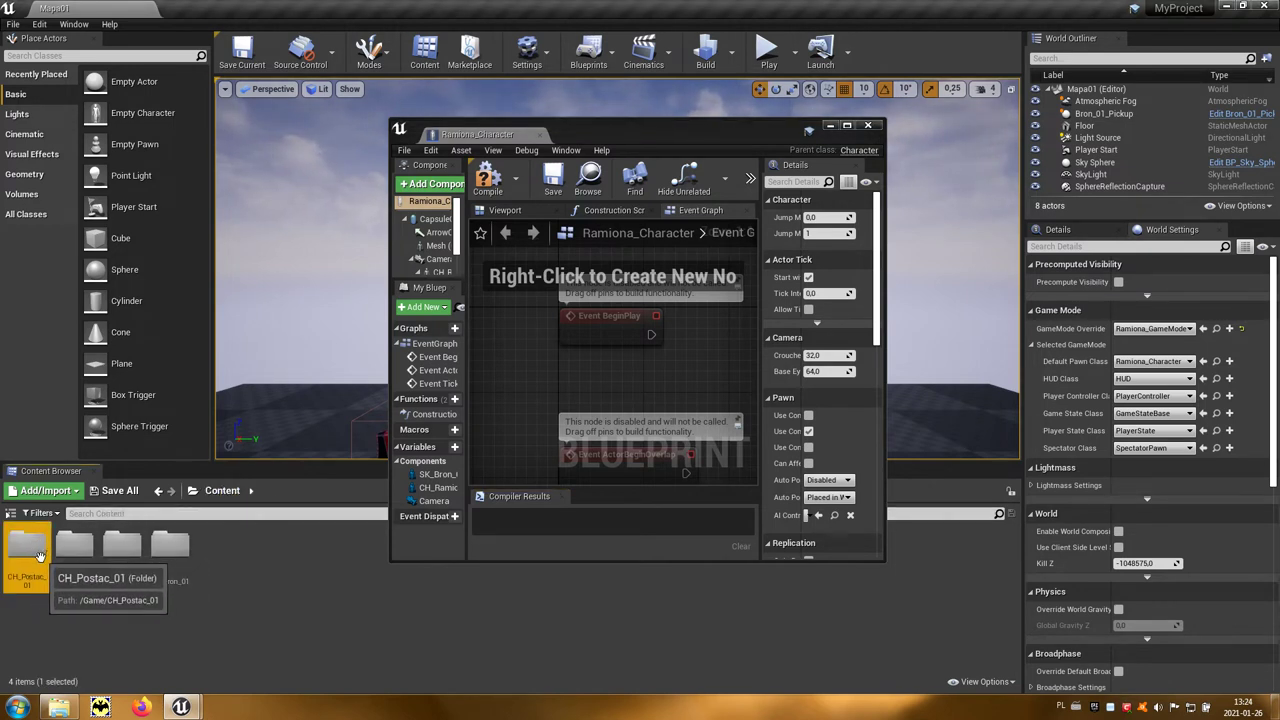
double_click(38, 548)
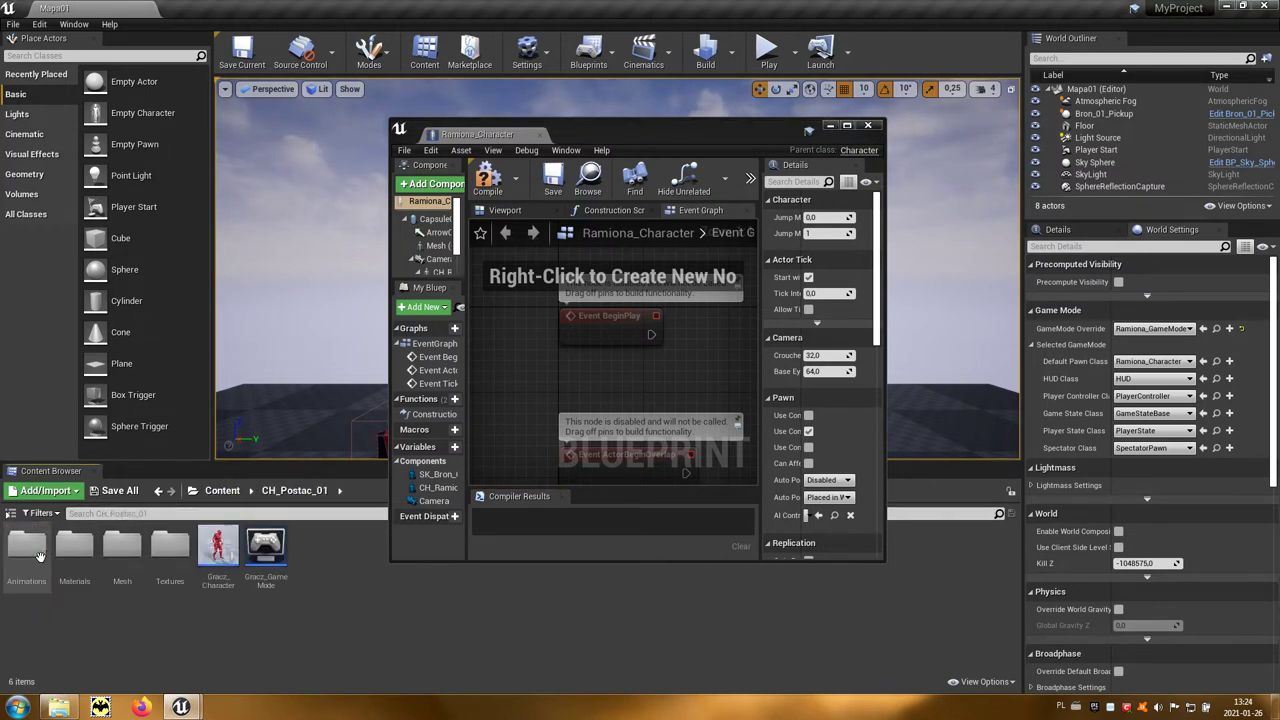
left_click(229, 566)
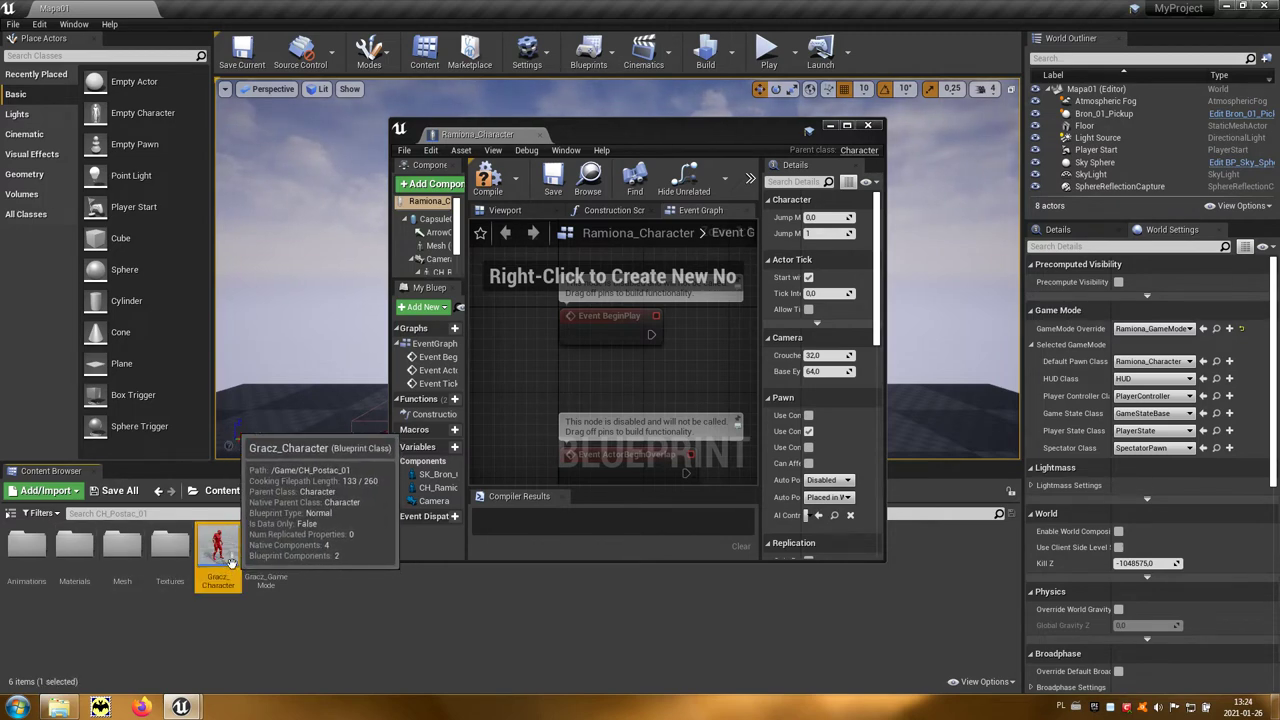
double_click(229, 566)
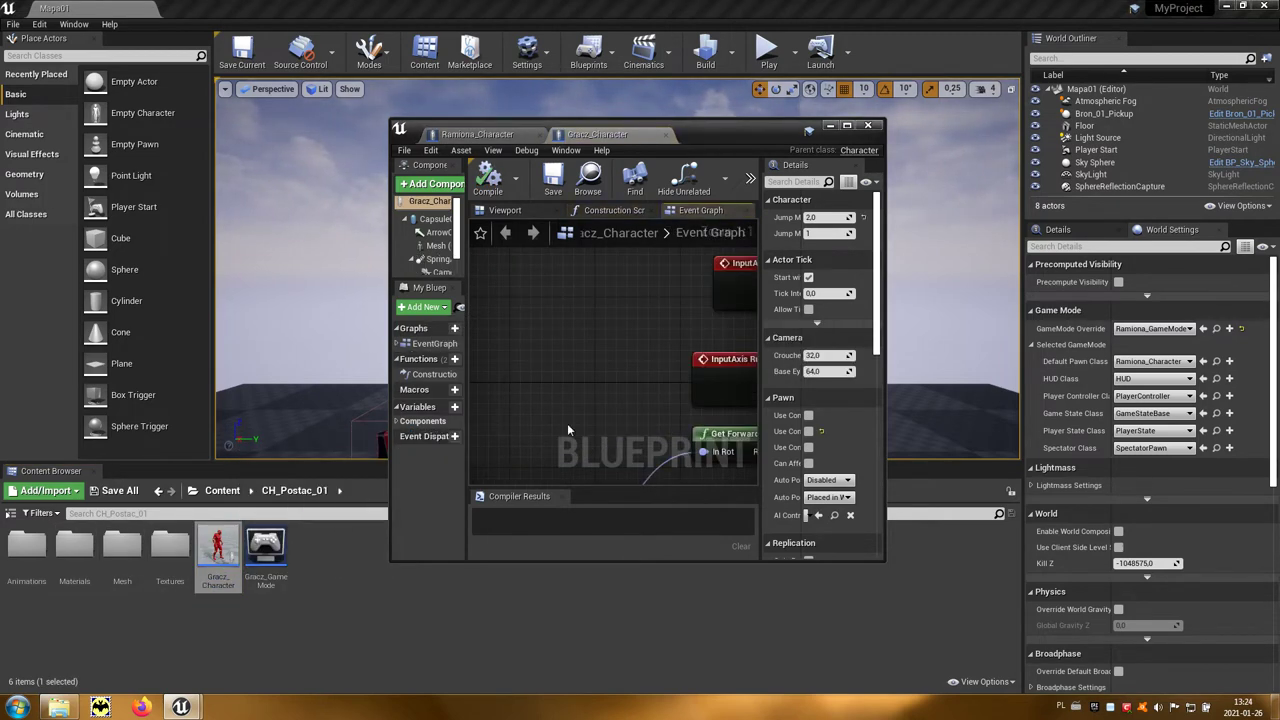
left_click(847, 126)
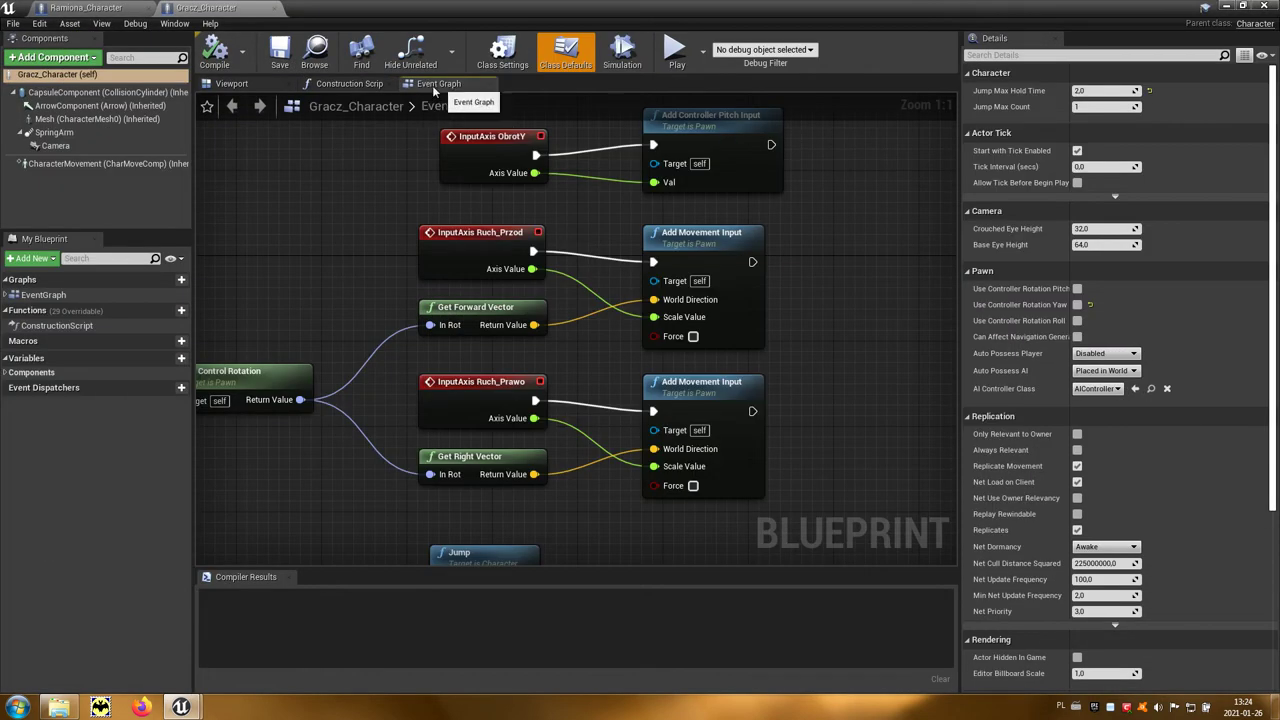
Copy all the movement, look and jump input nodes in Gracz_Character's Event Graph.
scroll(849, 284, "down", 1)
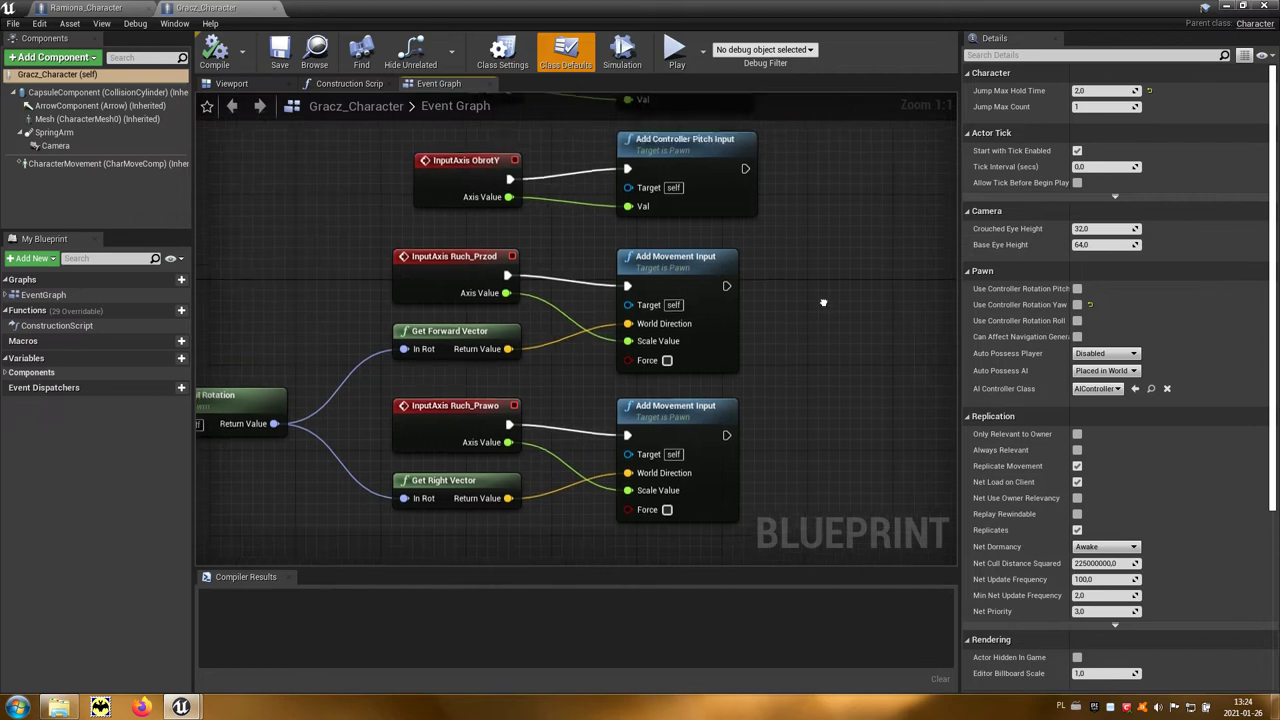
scroll(820, 304, "down", 2)
scroll(820, 304, "down", 1)
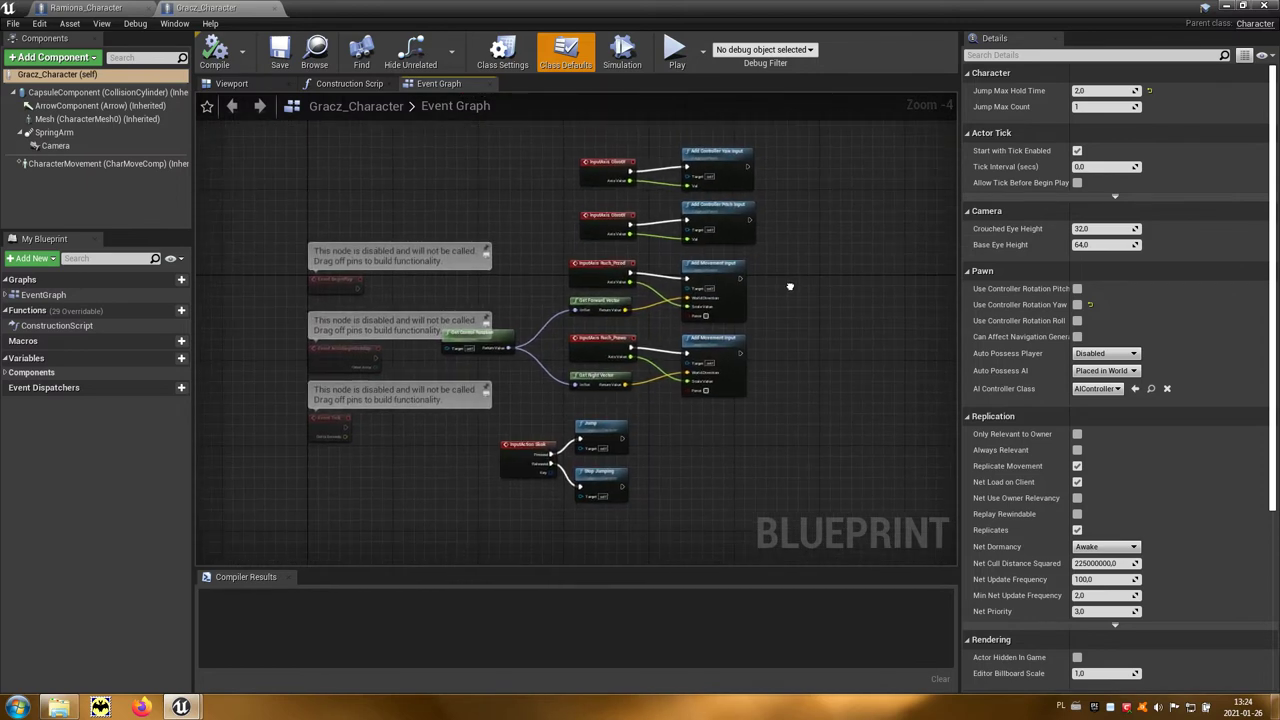
left_click_drag(748, 207, 495, 508)
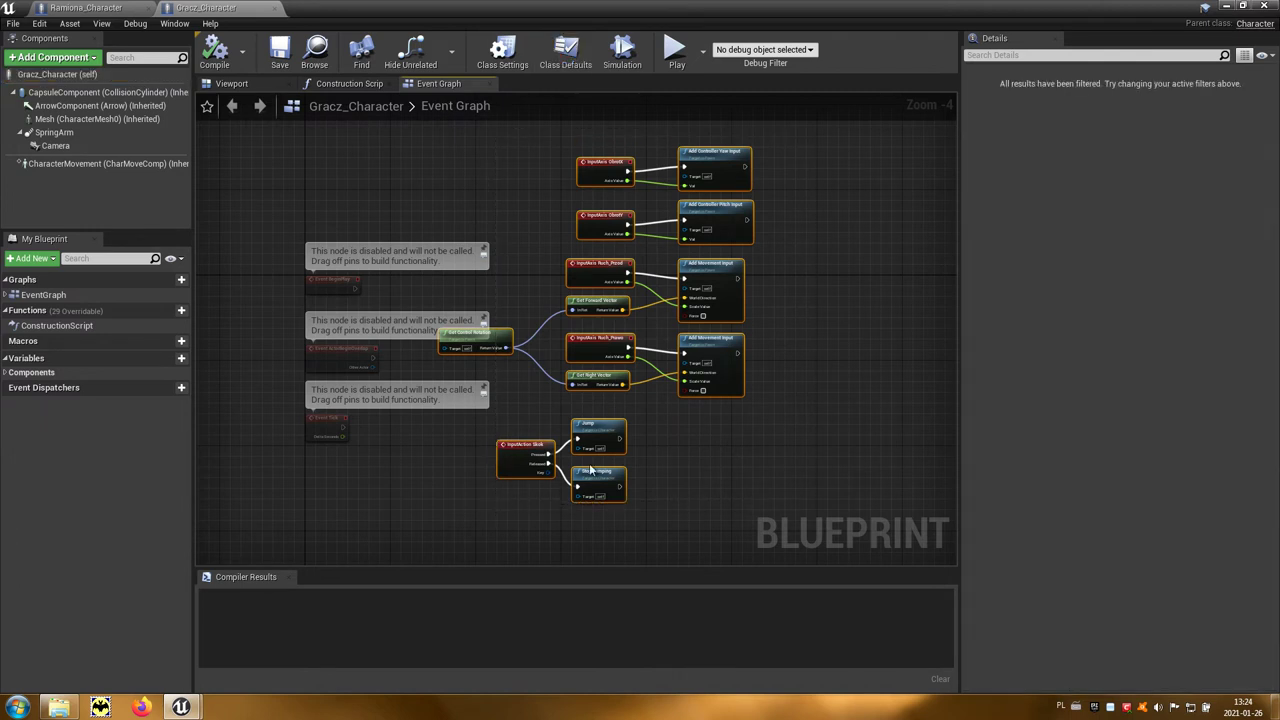
right_click(728, 379)
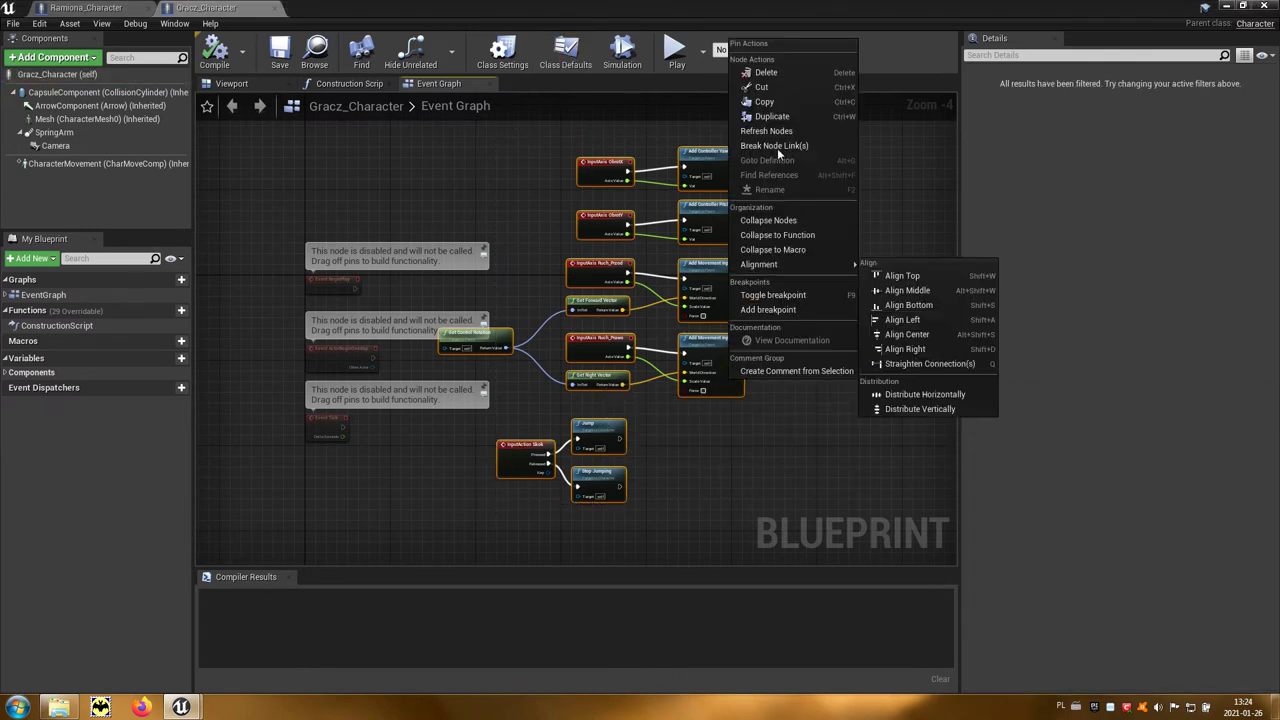
left_click(806, 104)
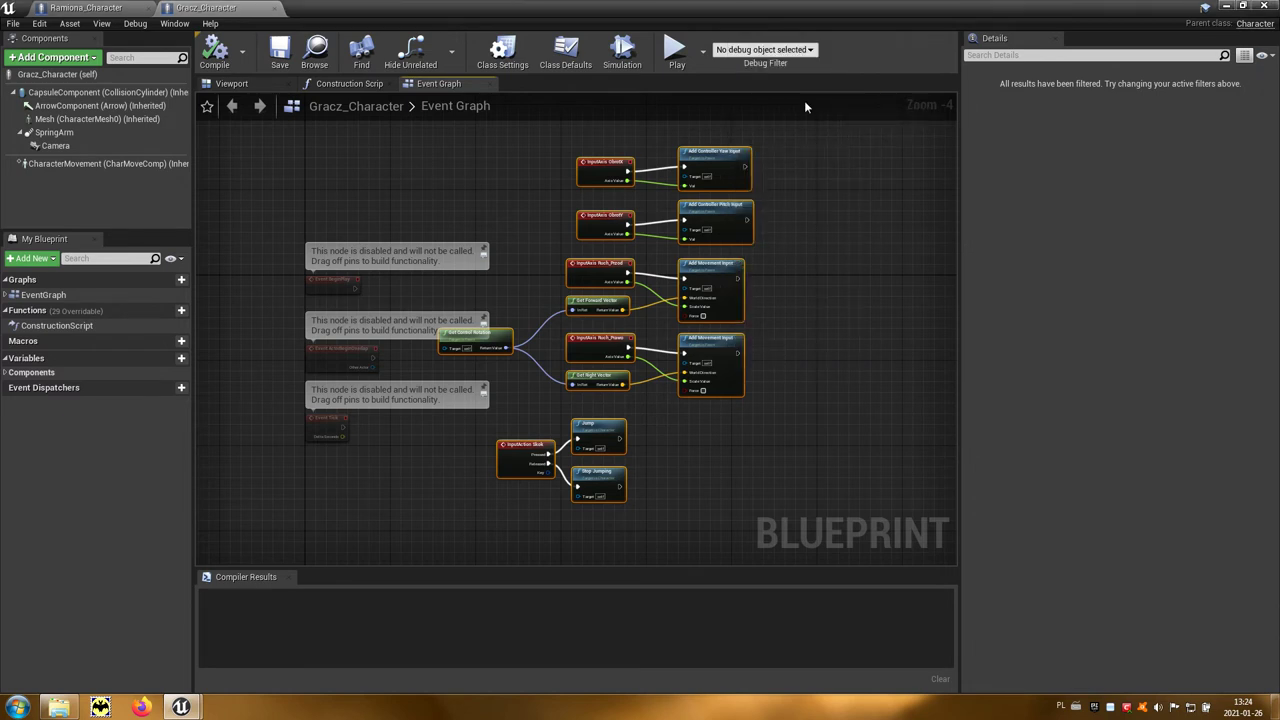
Paste the copied input nodes into Ramiona_Character's Event Graph and compile it successfully.
left_click(72, 17)
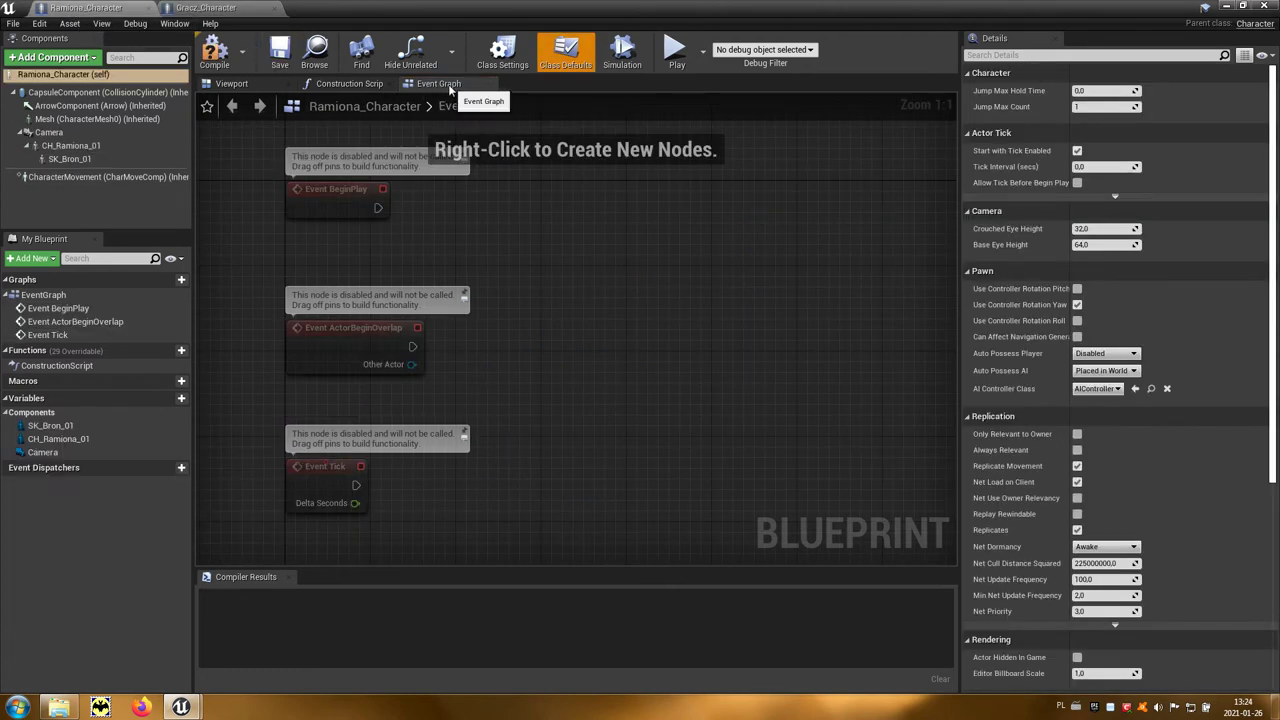
scroll(520, 289, "down", 2)
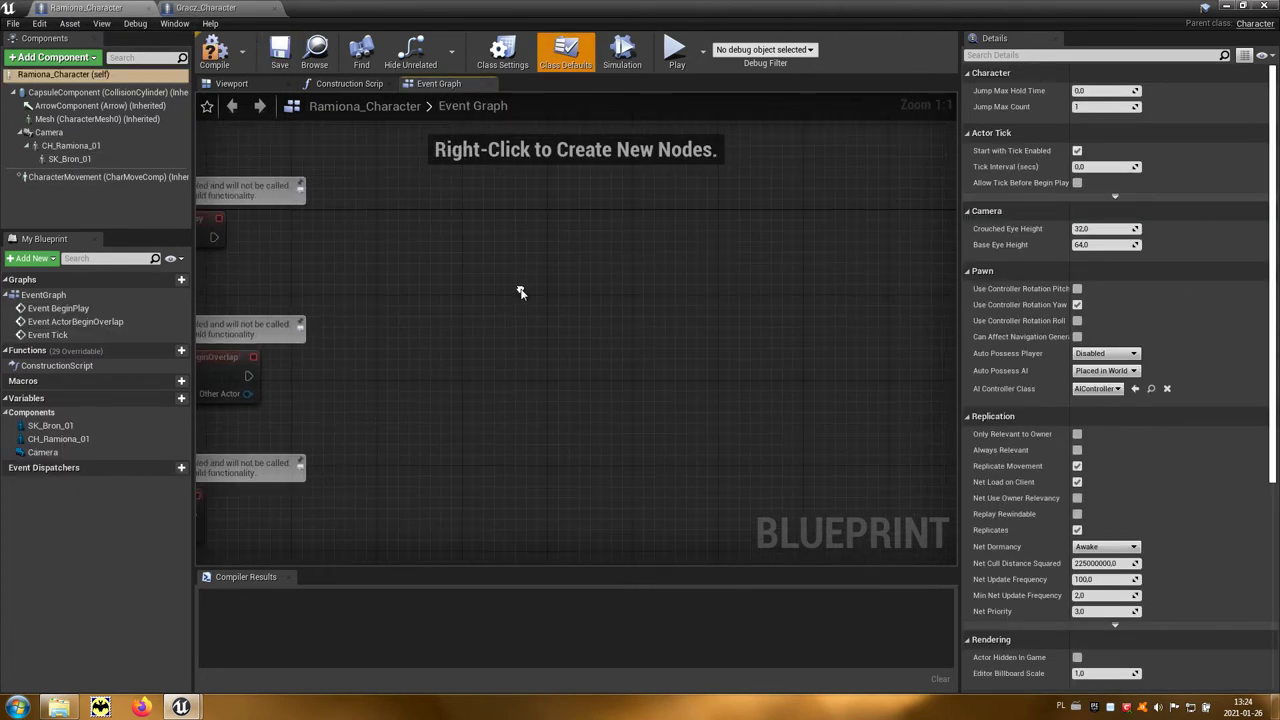
scroll(585, 277, "down", 2)
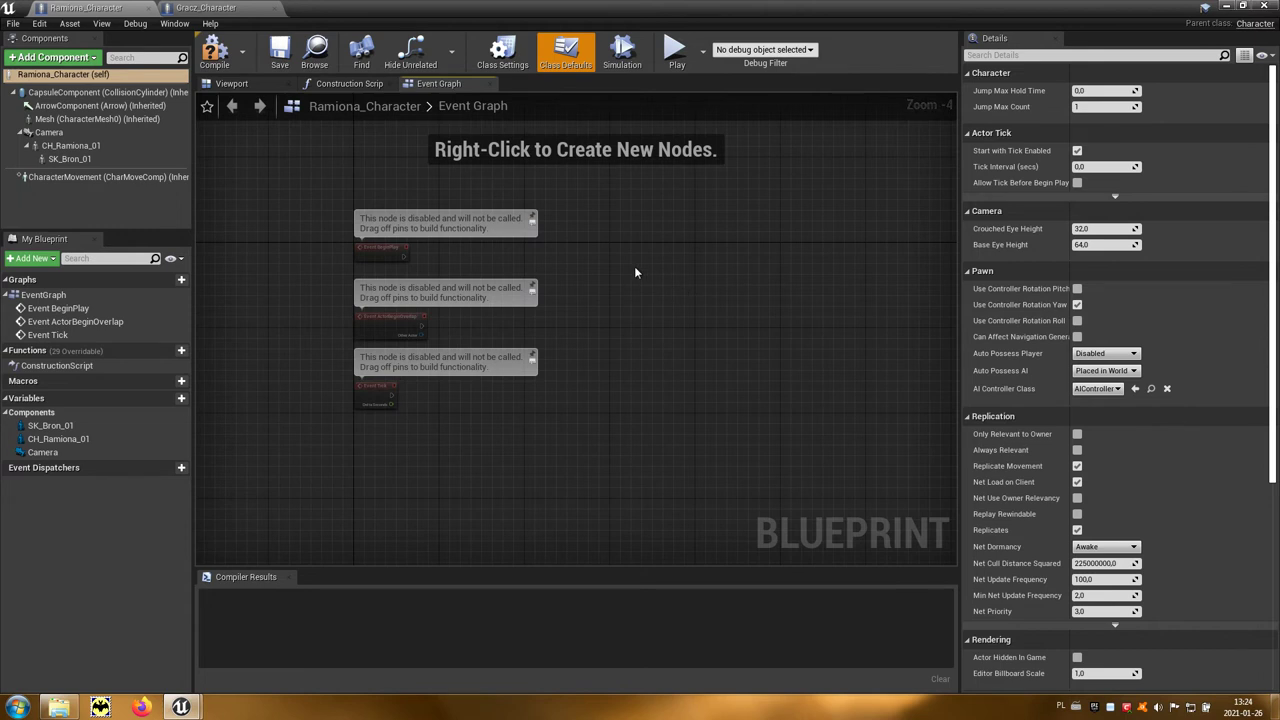
key("ctrl+v")
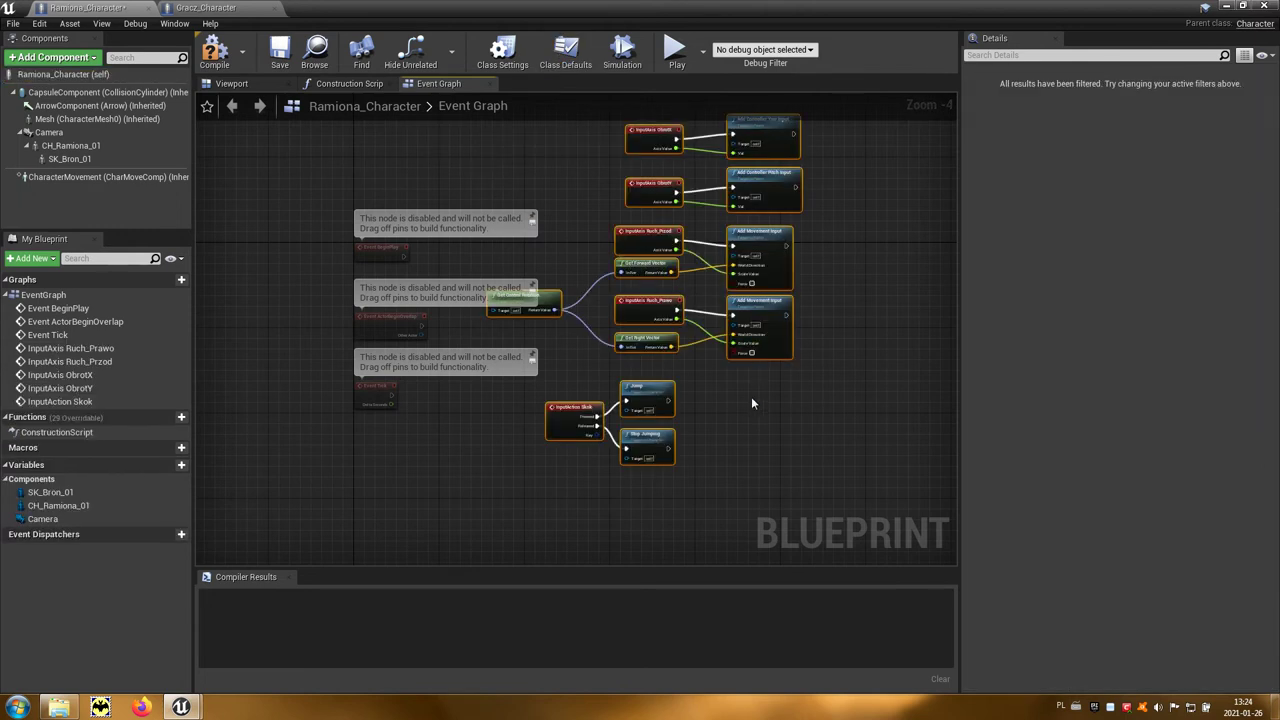
right_click_drag(752, 403, 696, 436)
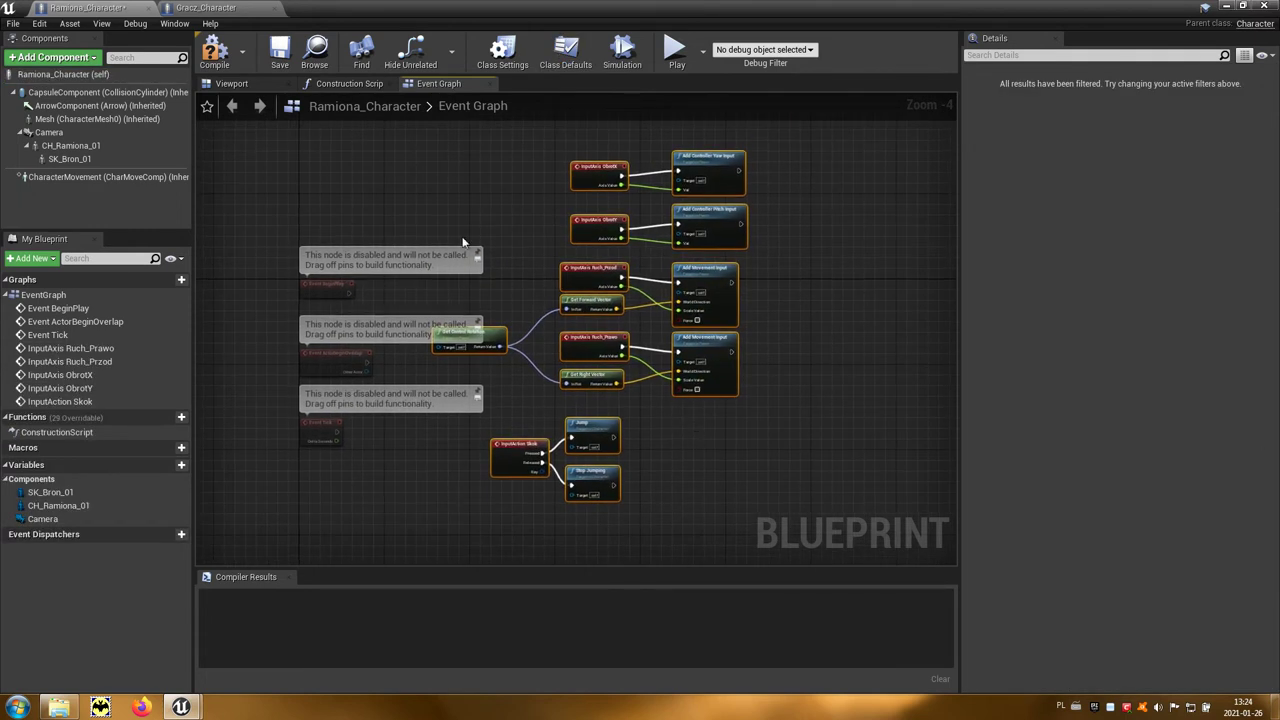
left_click(224, 62)
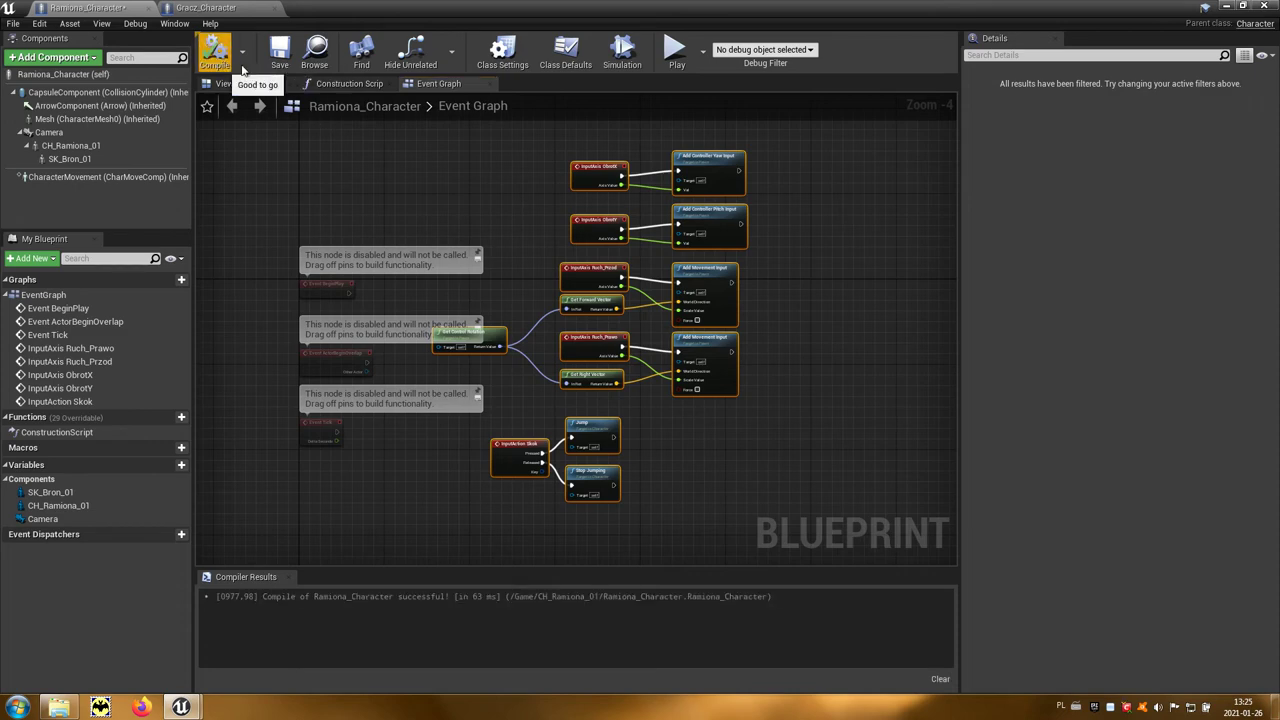
Close the Ramiona_Character blueprint, play Mapa01 to test movement, then stop with Esc.
left_click(1268, 6)
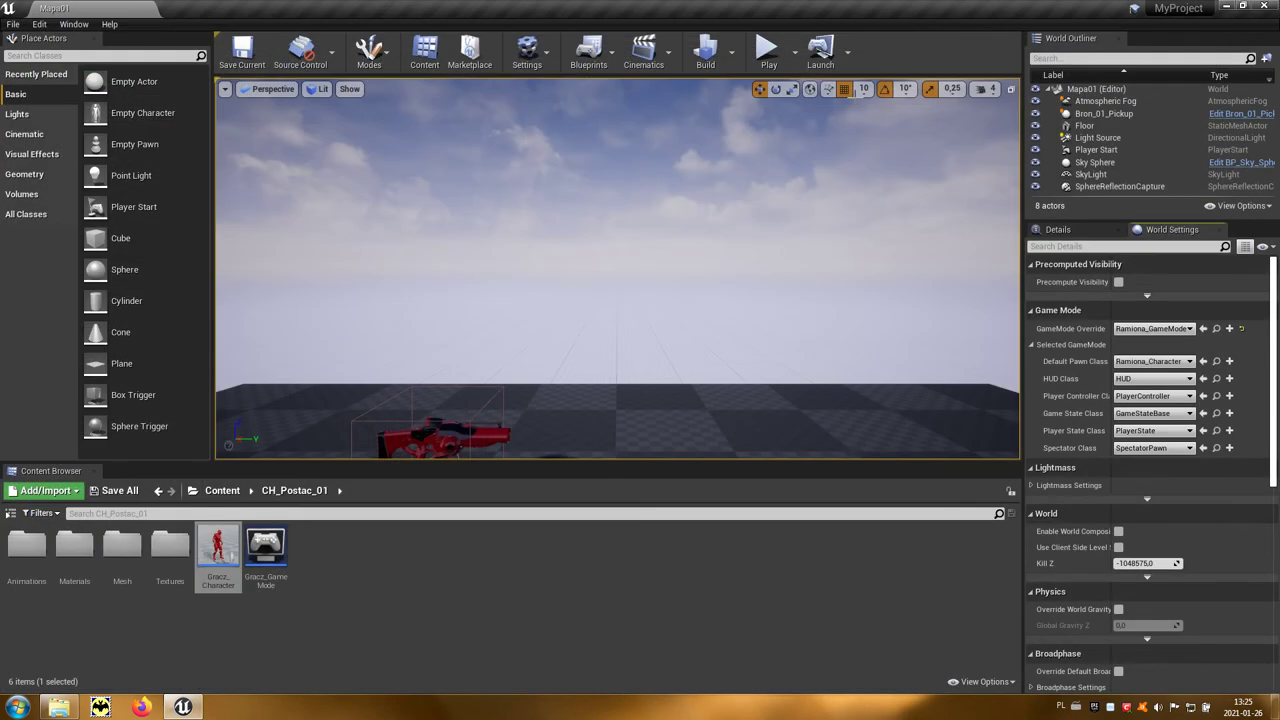
left_click(768, 52)
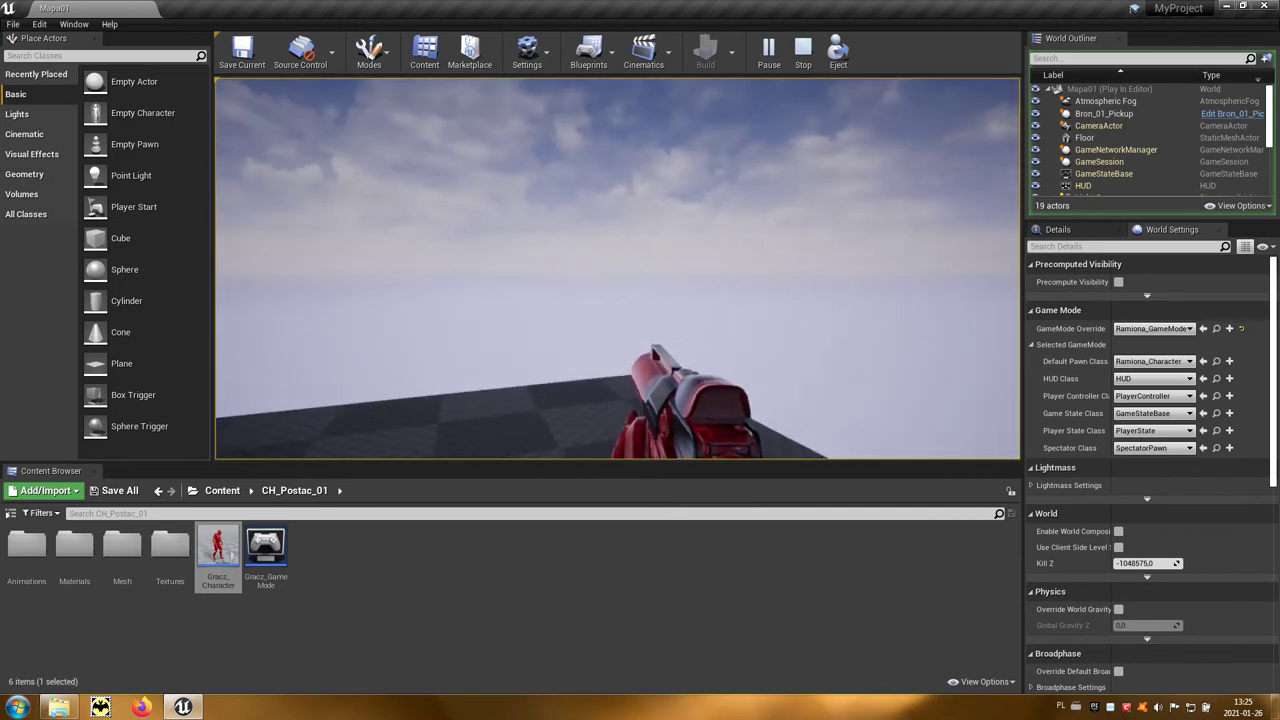
key("Escape")
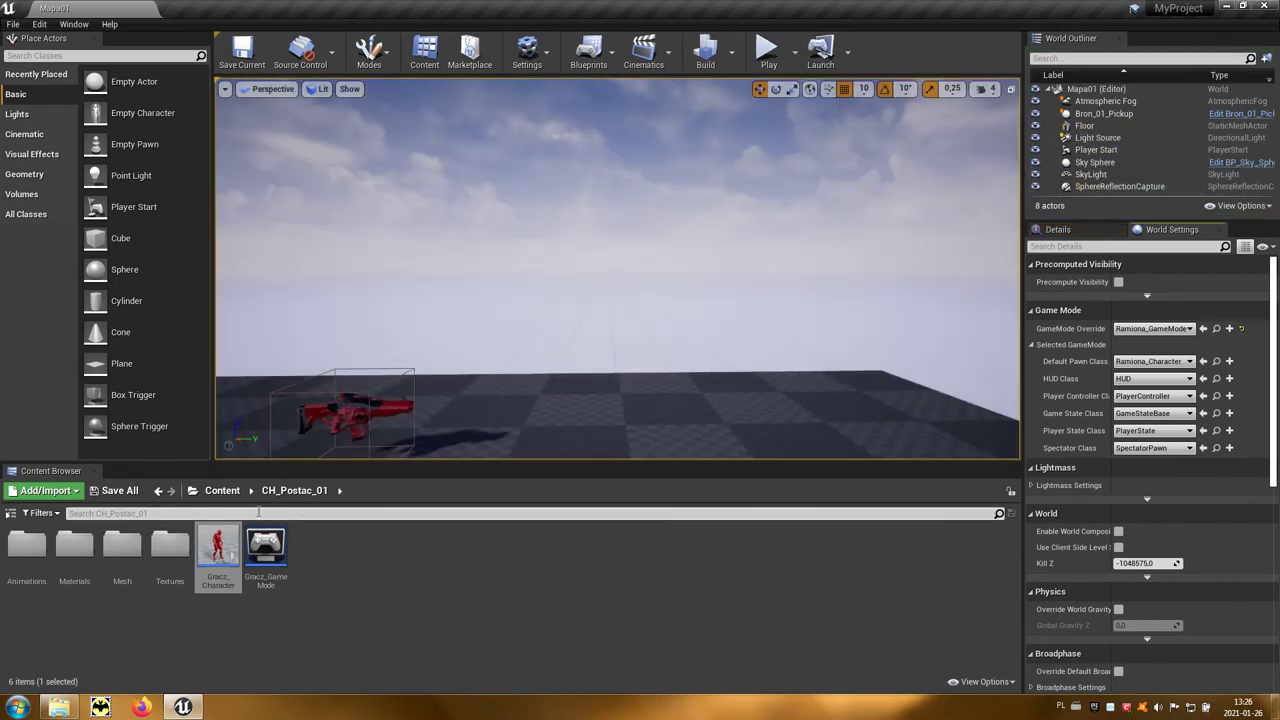
Open the Ramiona_Character blueprint from the CH_Ramiona_01 folder.
left_click(222, 491)
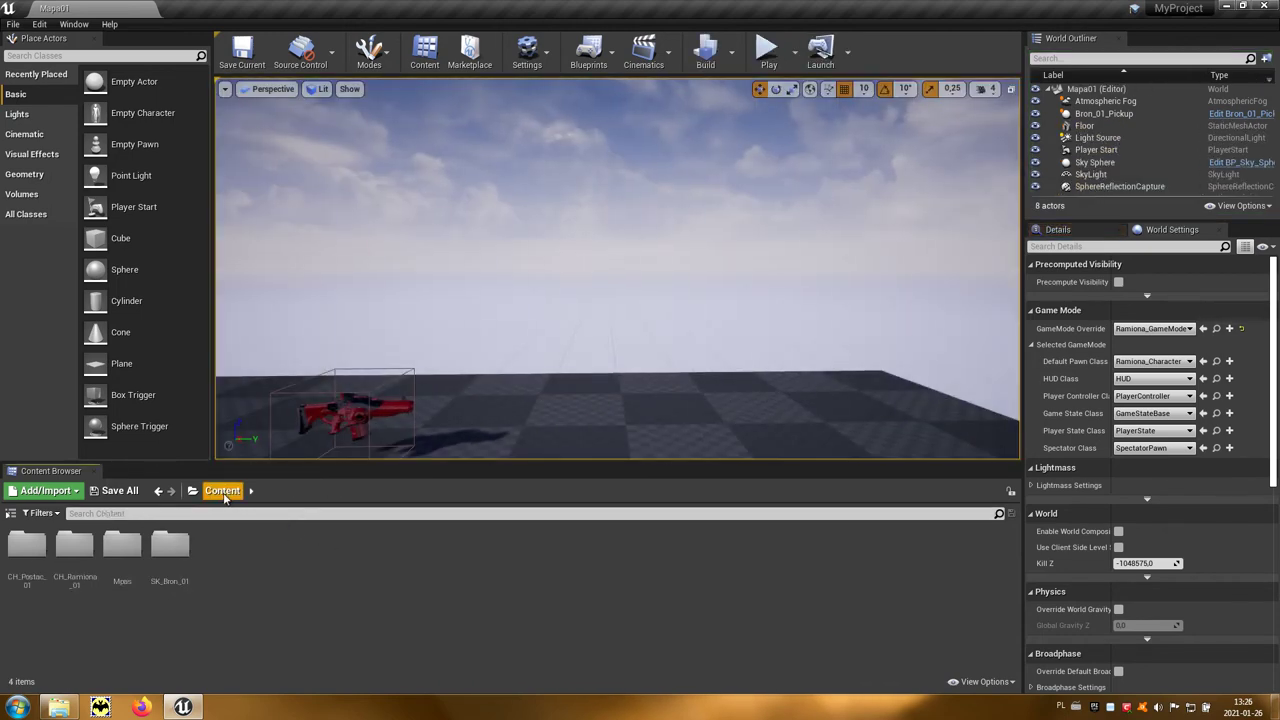
left_click(90, 546)
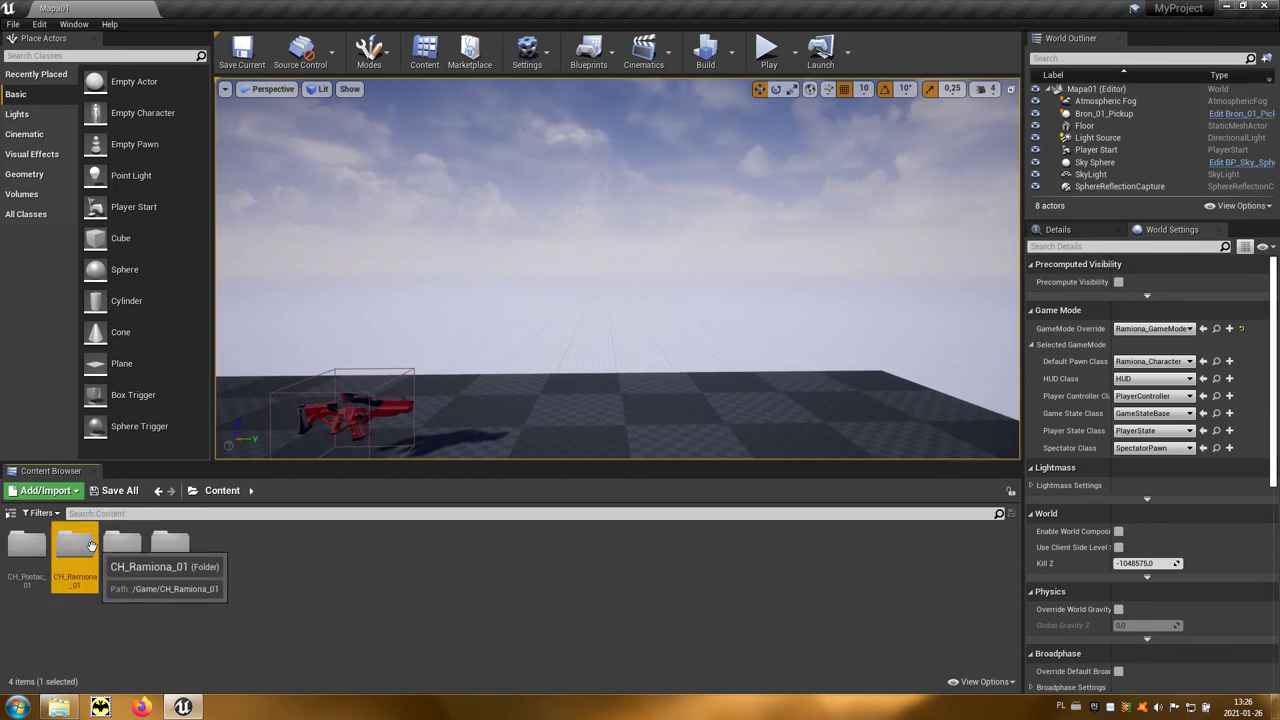
double_click(90, 546)
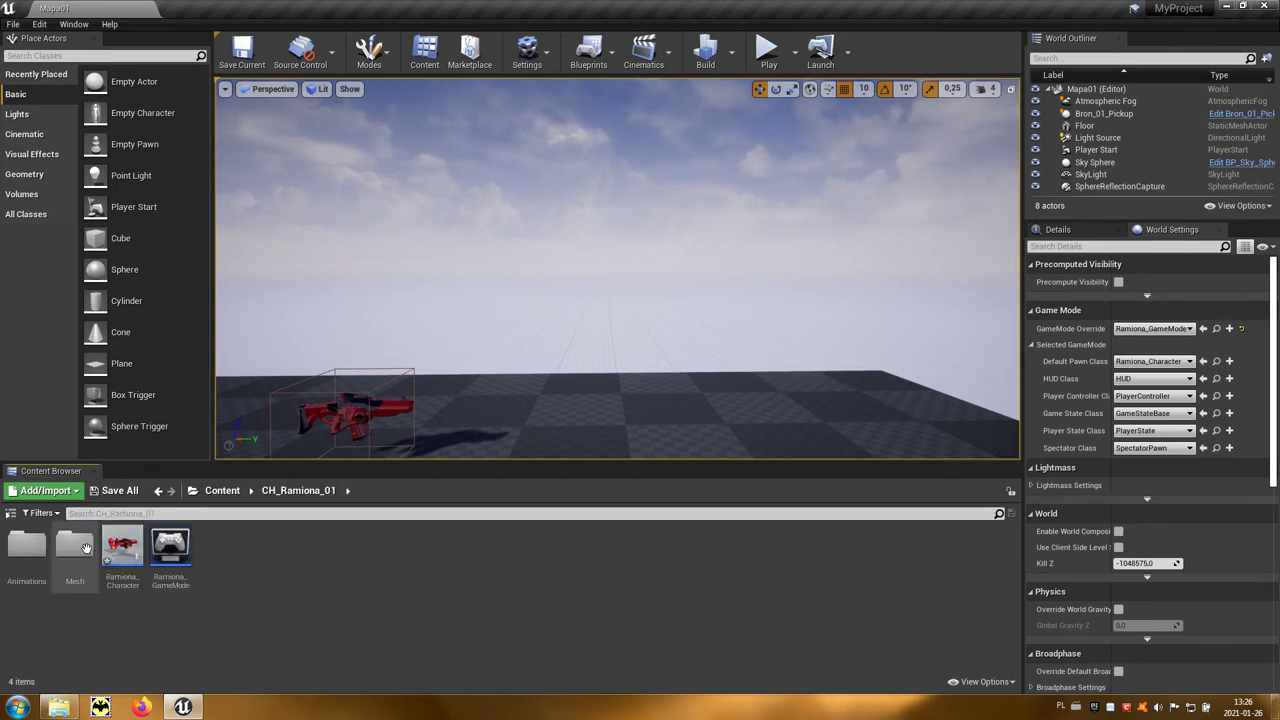
double_click(136, 564)
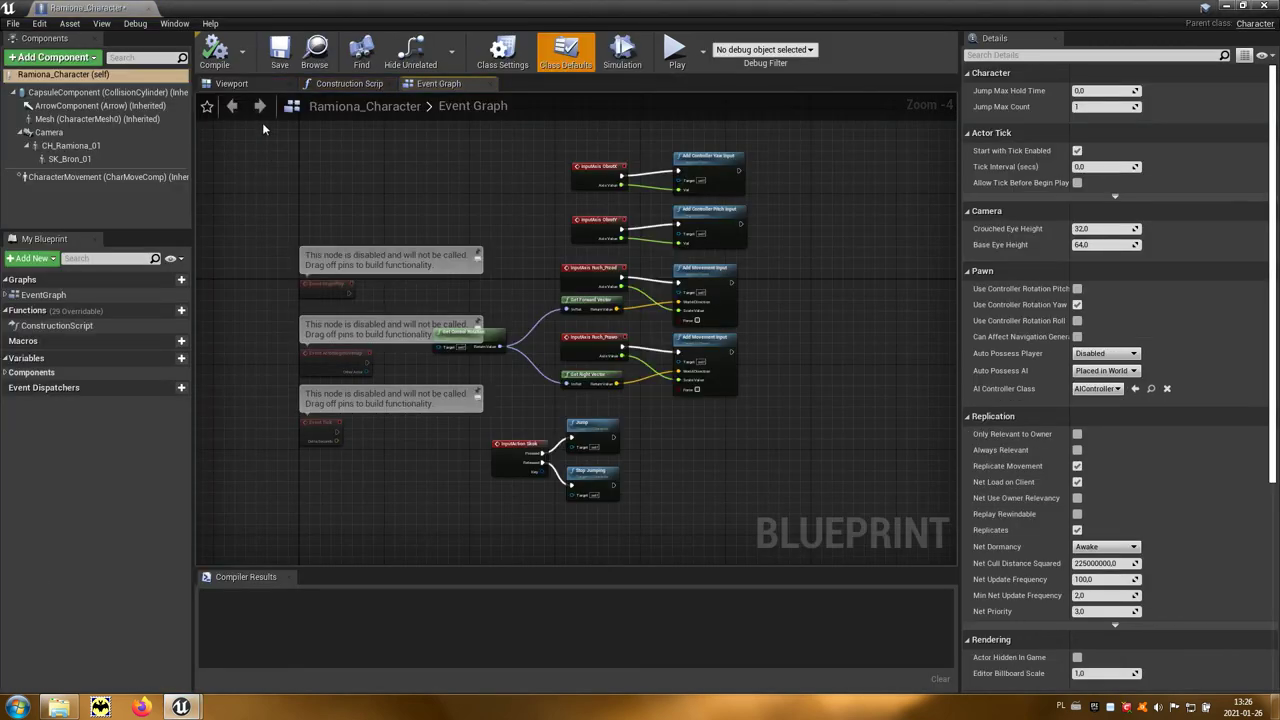
Enable Use Pawn Control Rotation on the character's Camera component and close the blueprint.
left_click(235, 84)
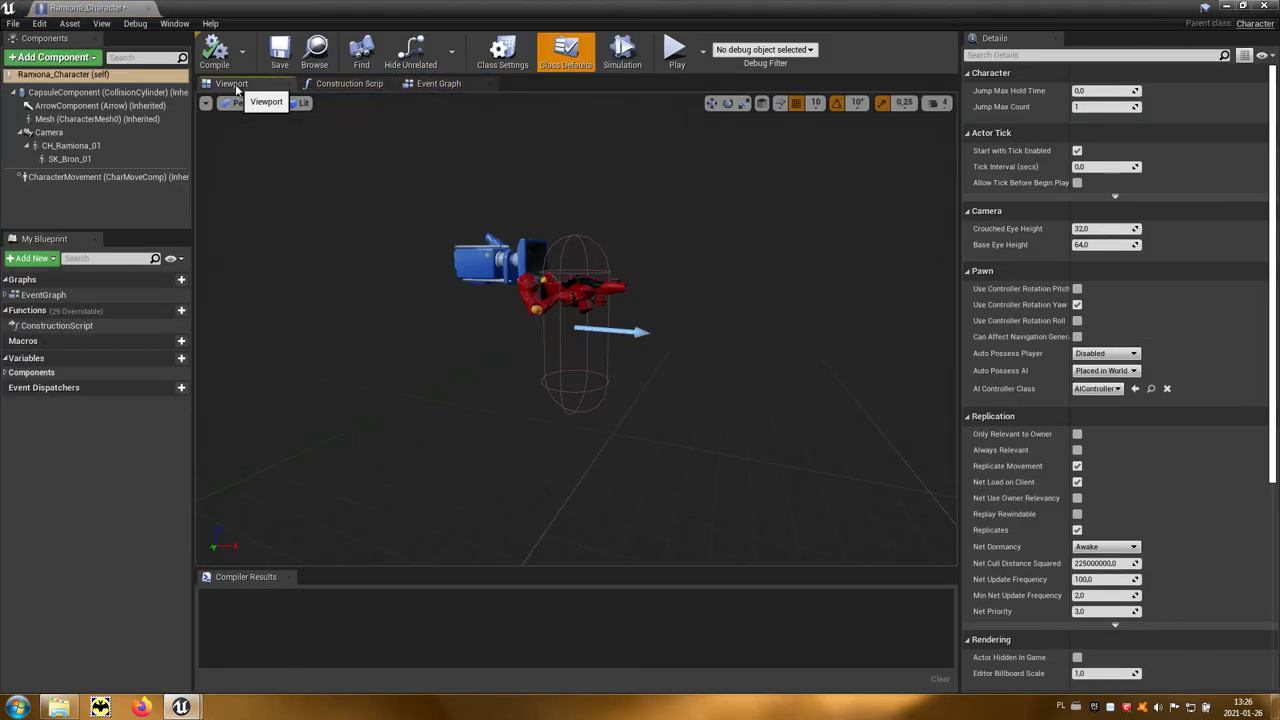
left_click(64, 134)
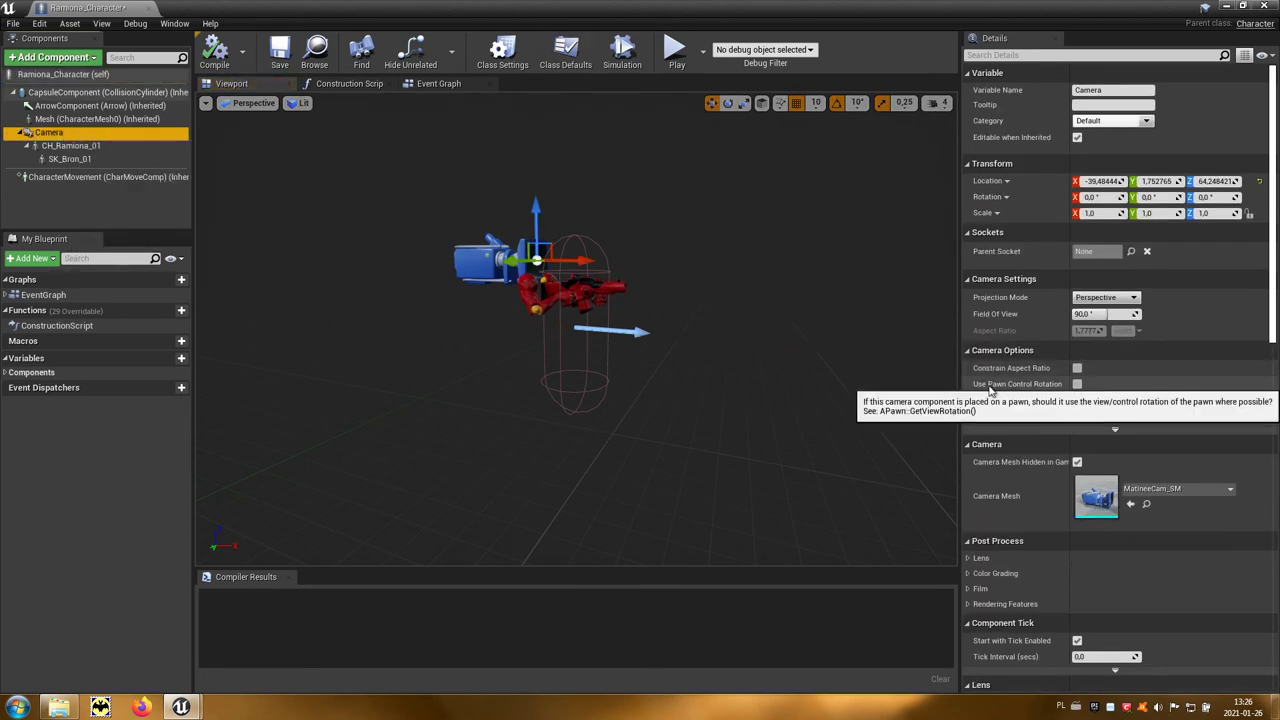
left_click(1077, 385)
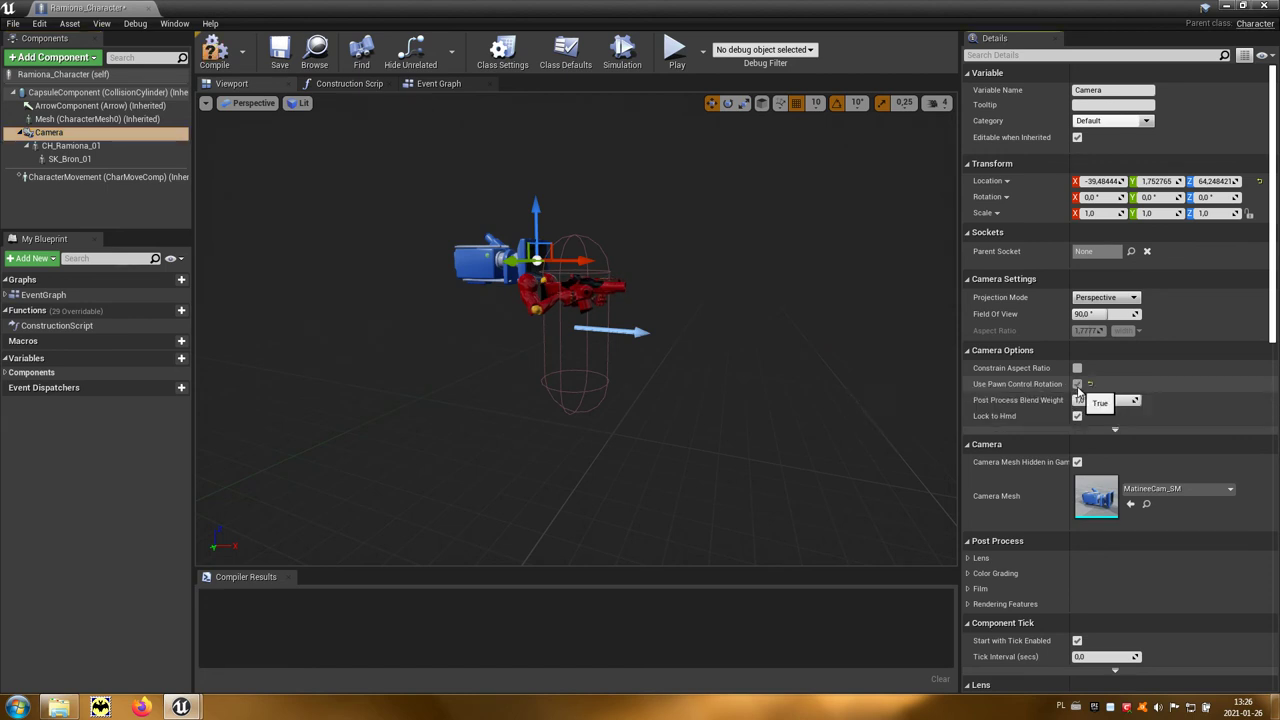
left_click(1264, 6)
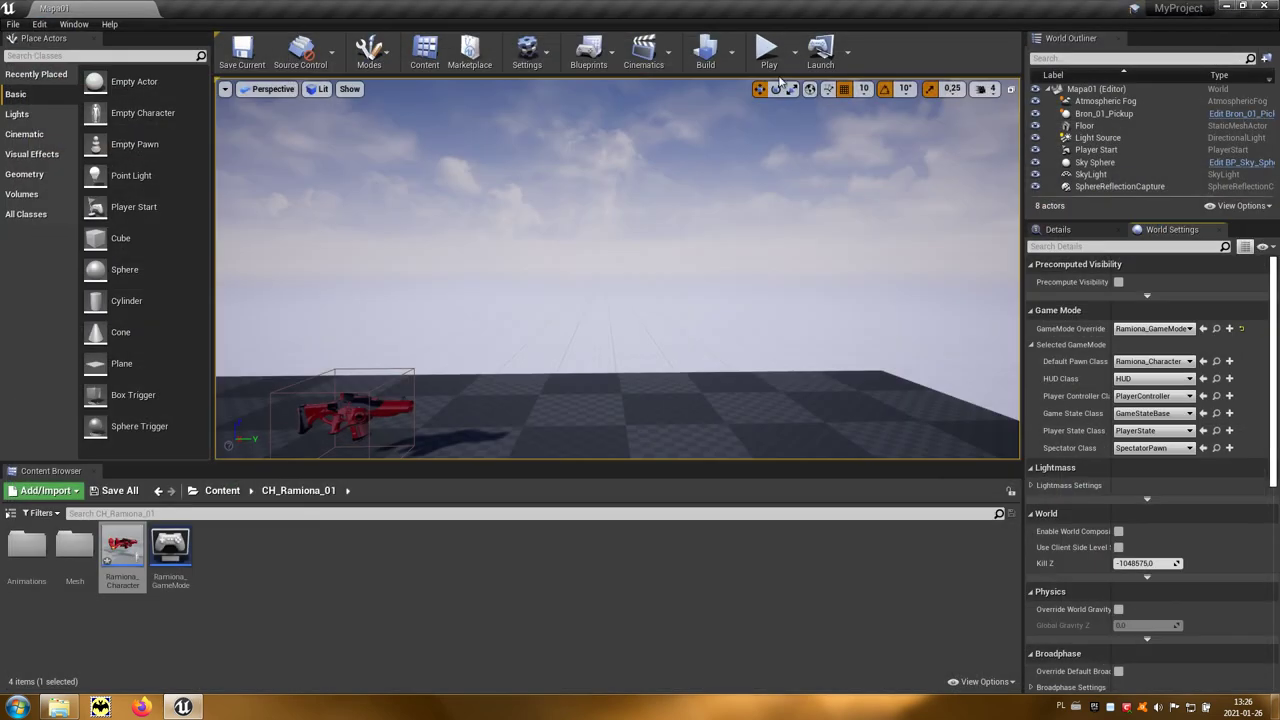
left_click(768, 52)
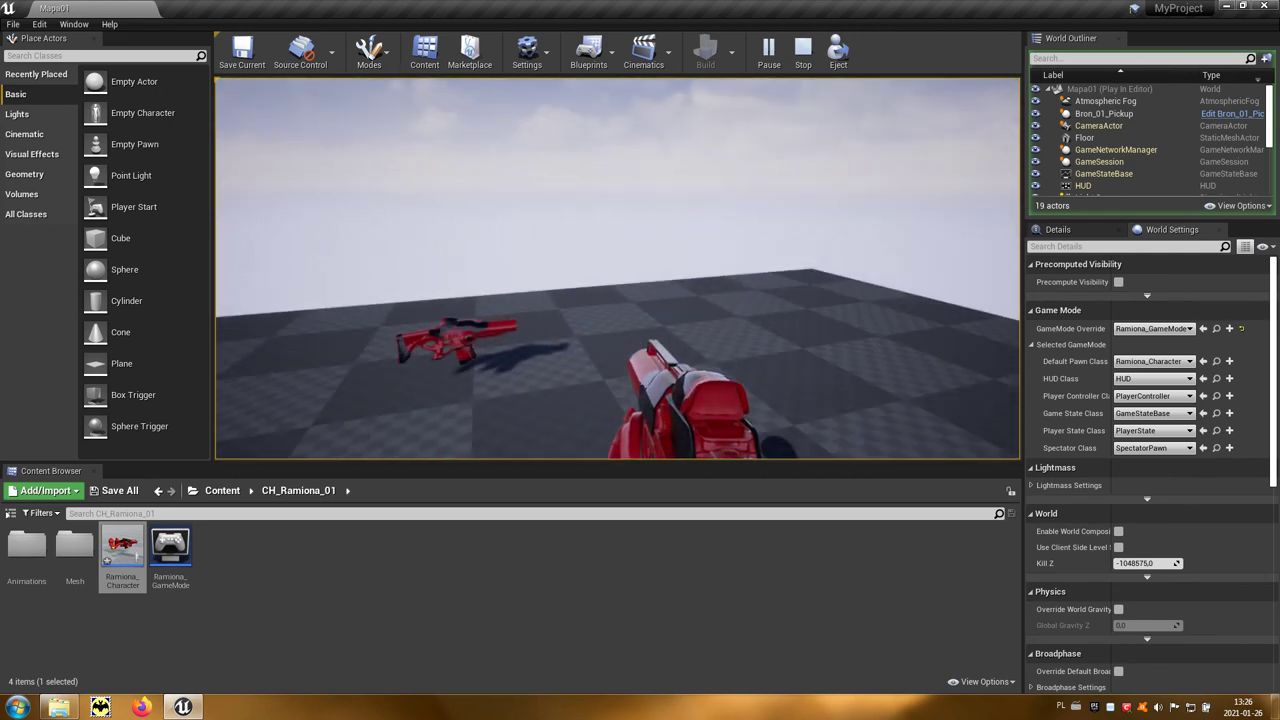
key("Escape")
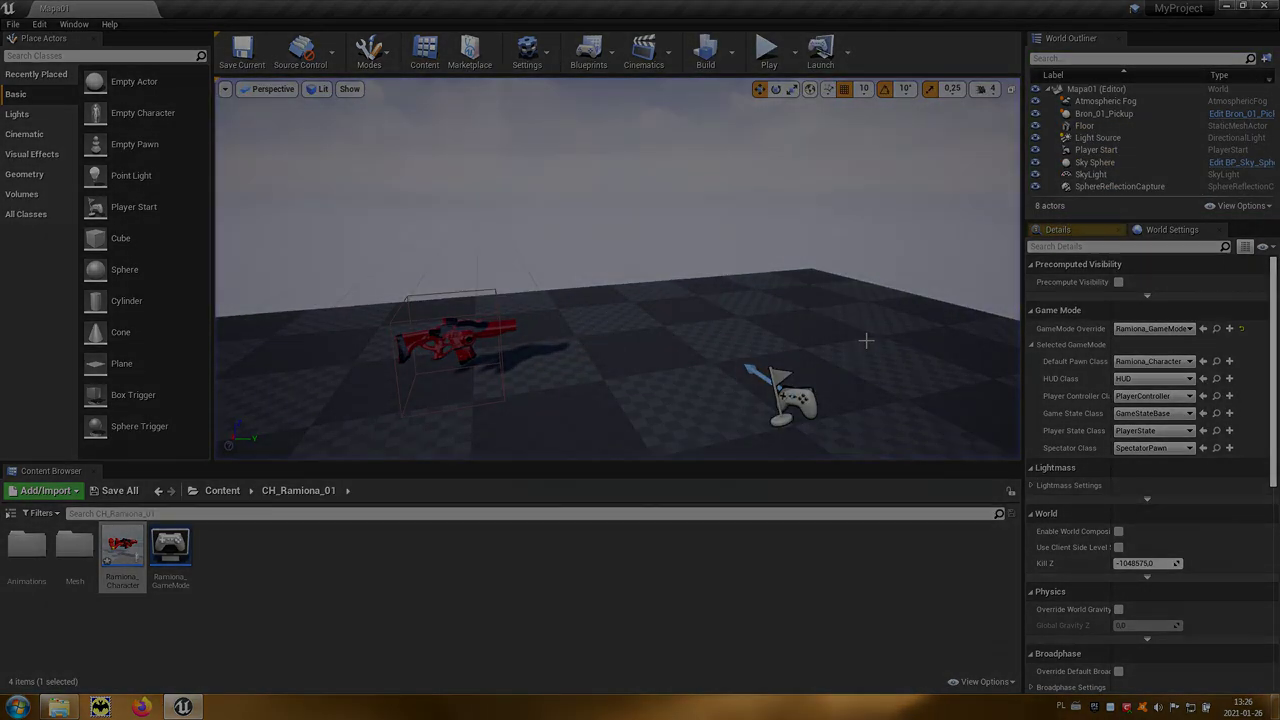